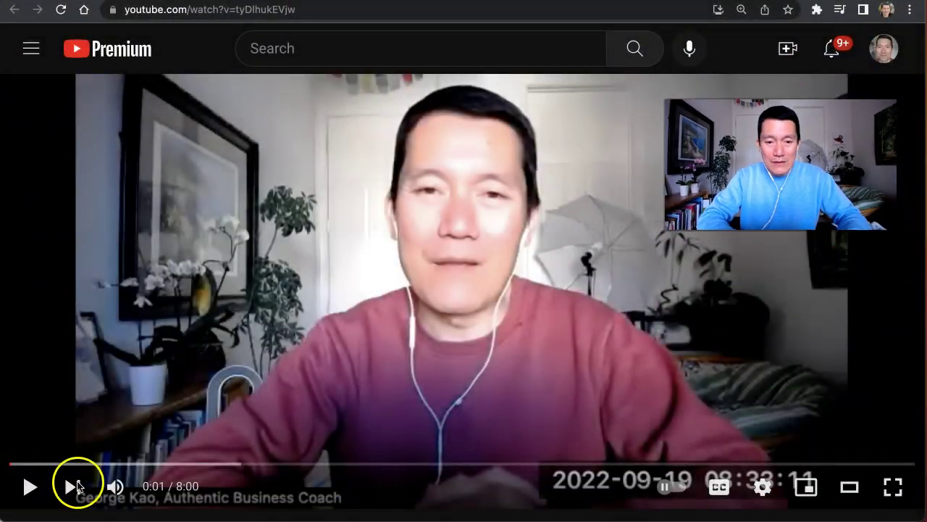
Step: Show the transcript of the "Working Lightly" video
{"action": "scroll", "coordinate": [400, 257], "scroll_direction": "down", "scroll_amount": 3}
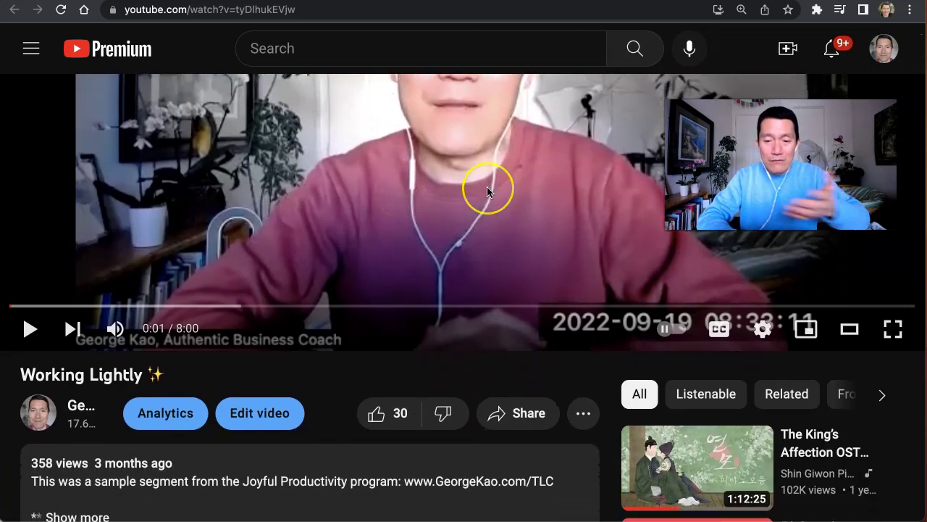
{"action": "scroll", "coordinate": [487, 190], "scroll_direction": "down", "scroll_amount": 1}
{"action": "scroll", "coordinate": [487, 186], "scroll_direction": "down", "scroll_amount": 2}
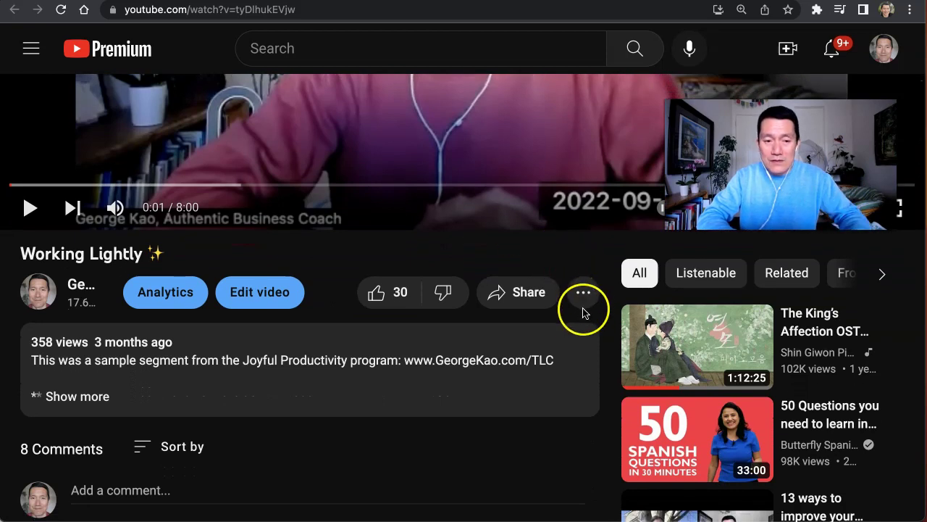
{"action": "scroll", "coordinate": [592, 261], "scroll_direction": "down", "scroll_amount": 1}
{"action": "left_click", "coordinate": [584, 249]}
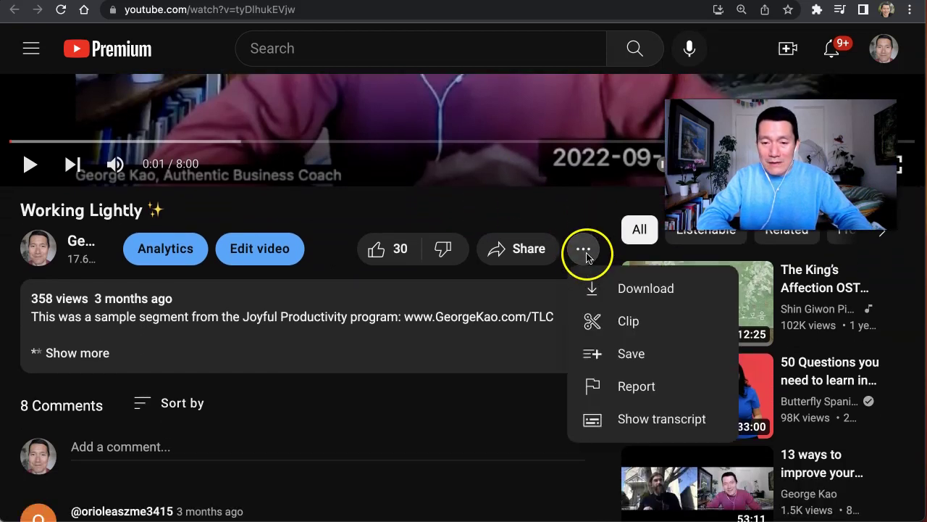
{"action": "left_click", "coordinate": [615, 420]}
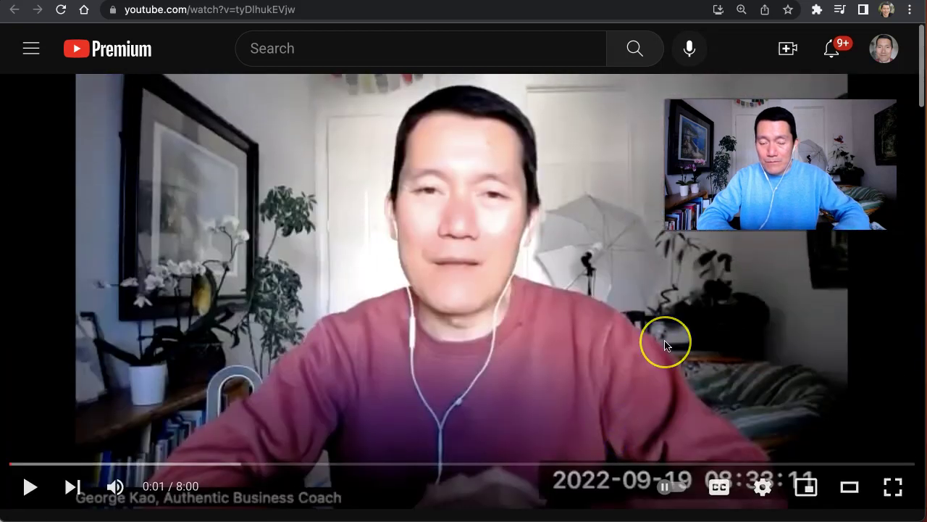
Step: Select and copy the entire transcript, from the last line at 7:57 back to the first line at 0:00
{"action": "scroll", "coordinate": [664, 341], "scroll_direction": "down", "scroll_amount": 3}
{"action": "scroll", "coordinate": [667, 346], "scroll_direction": "down", "scroll_amount": 1}
{"action": "scroll", "coordinate": [658, 326], "scroll_direction": "up", "scroll_amount": 1}
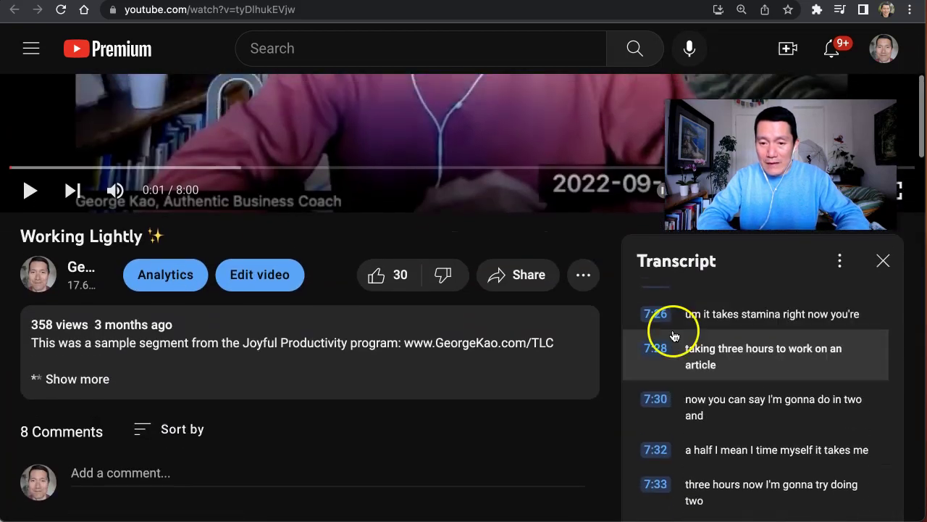
{"action": "scroll", "coordinate": [714, 326], "scroll_direction": "up", "scroll_amount": 4}
{"action": "scroll", "coordinate": [713, 325], "scroll_direction": "up", "scroll_amount": 20}
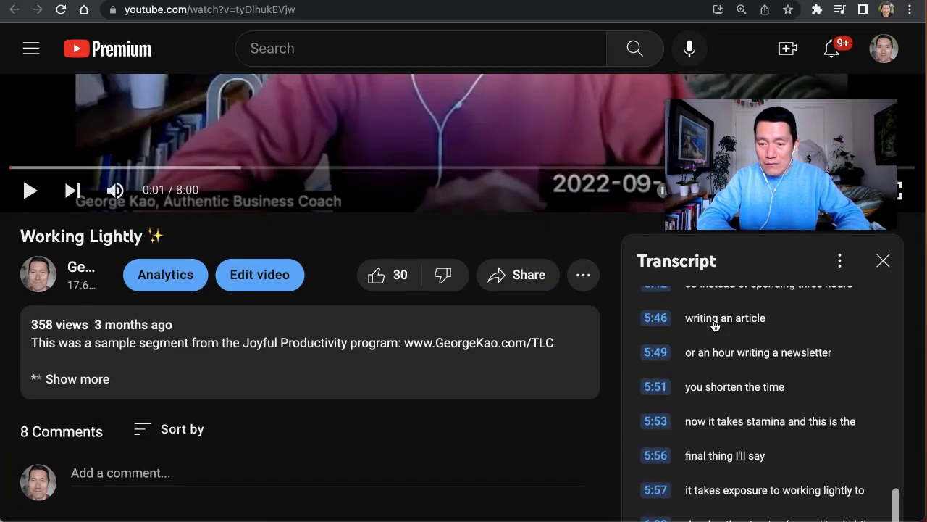
{"action": "scroll", "coordinate": [714, 326], "scroll_direction": "down", "scroll_amount": 2}
{"action": "scroll", "coordinate": [714, 326], "scroll_direction": "down", "scroll_amount": 20}
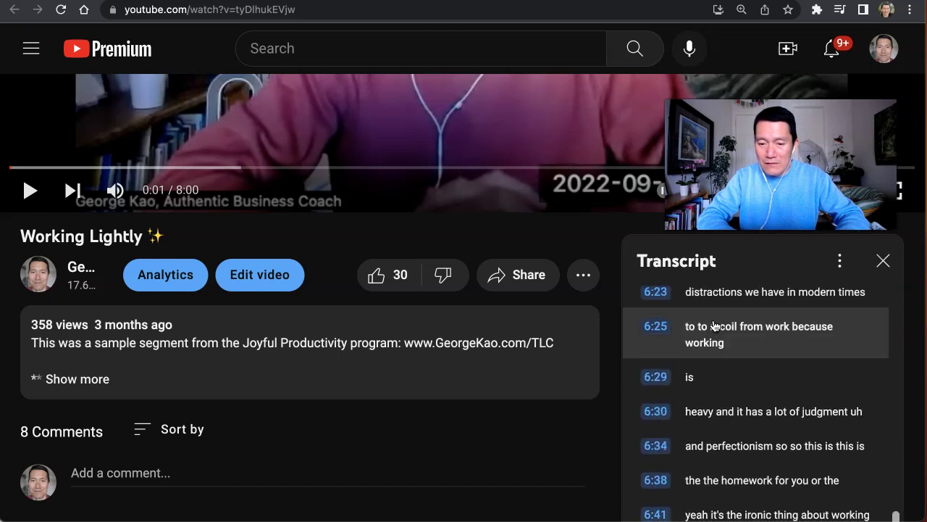
{"action": "scroll", "coordinate": [713, 325], "scroll_direction": "down", "scroll_amount": 12}
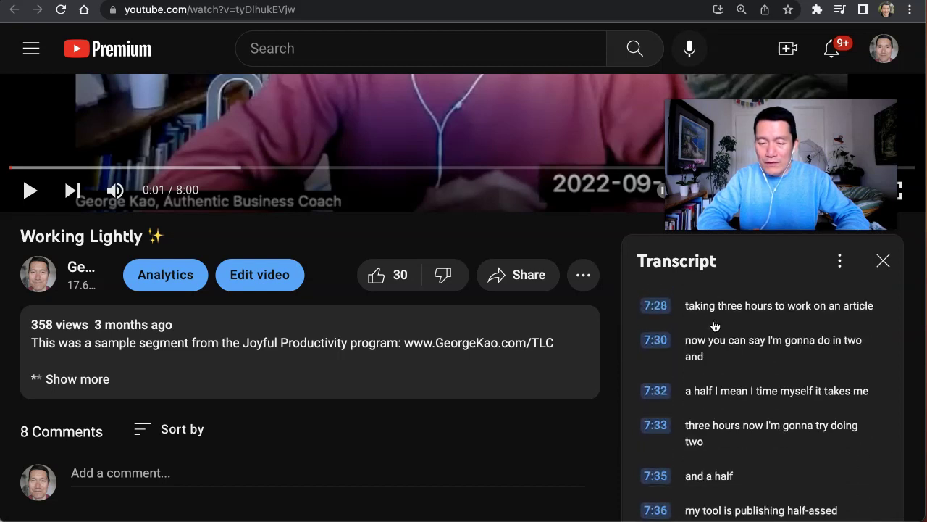
{"action": "scroll", "coordinate": [713, 326], "scroll_direction": "down", "scroll_amount": 1}
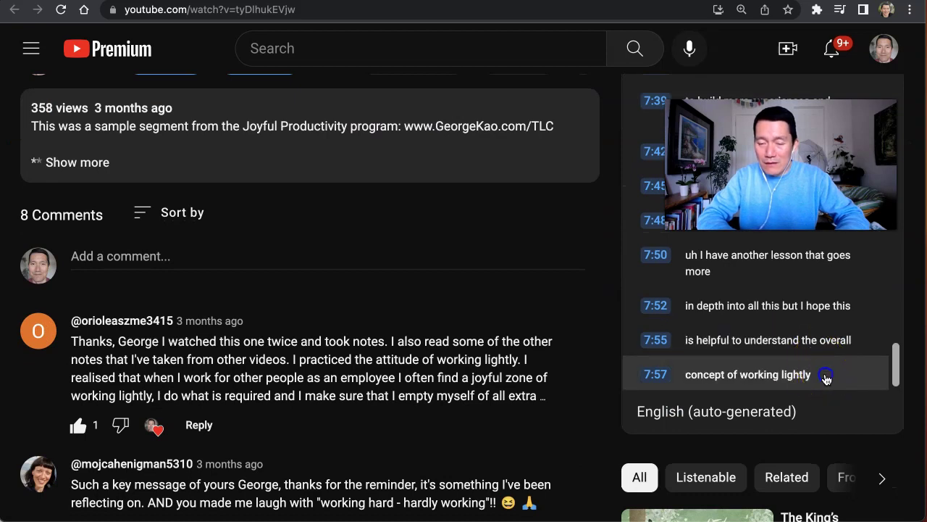
{"action": "scroll", "coordinate": [720, 337], "scroll_direction": "up", "scroll_amount": 20}
{"action": "left_click_drag", "start_coordinate": [720, 338], "coordinate": [688, 299]}
{"action": "scroll", "coordinate": [720, 337], "scroll_direction": "up", "scroll_amount": 20}
{"action": "scroll", "coordinate": [720, 338], "scroll_direction": "up", "scroll_amount": 15}
{"action": "scroll", "coordinate": [720, 337], "scroll_direction": "up", "scroll_amount": 12}
{"action": "scroll", "coordinate": [718, 338], "scroll_direction": "up", "scroll_amount": 4}
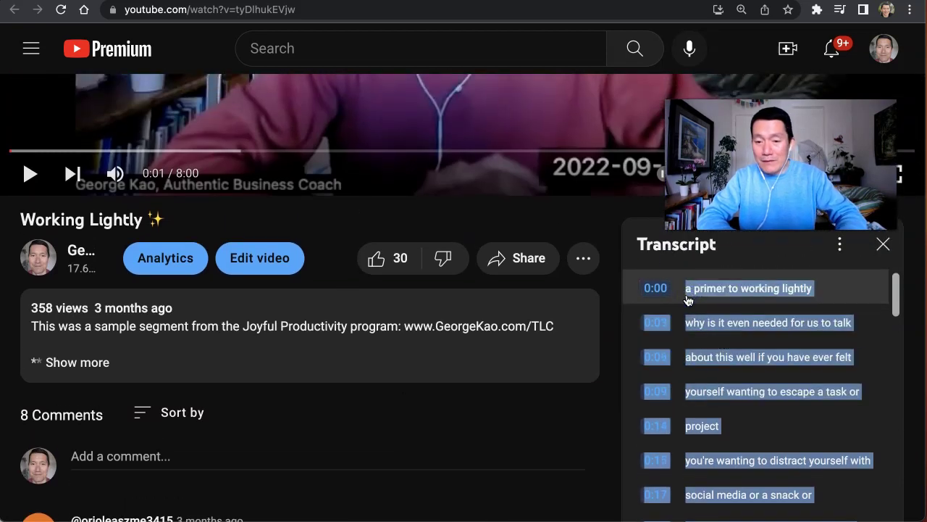
Step: Search the web for chatgpt in a new tab and launch ChatGPT from OpenAI's page about it
{"action": "key", "text": "ctrl+t"}
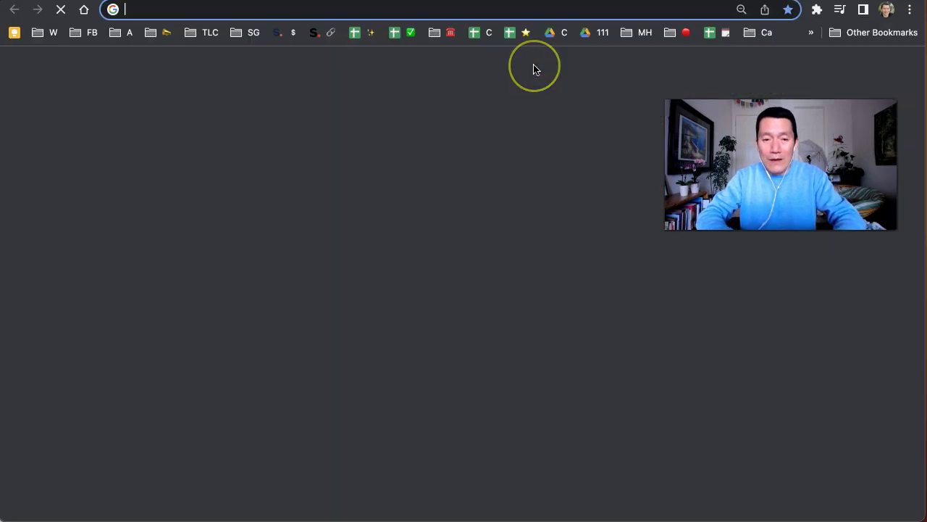
{"action": "type", "text": "chatgpt"}
{"action": "key", "text": "Return"}
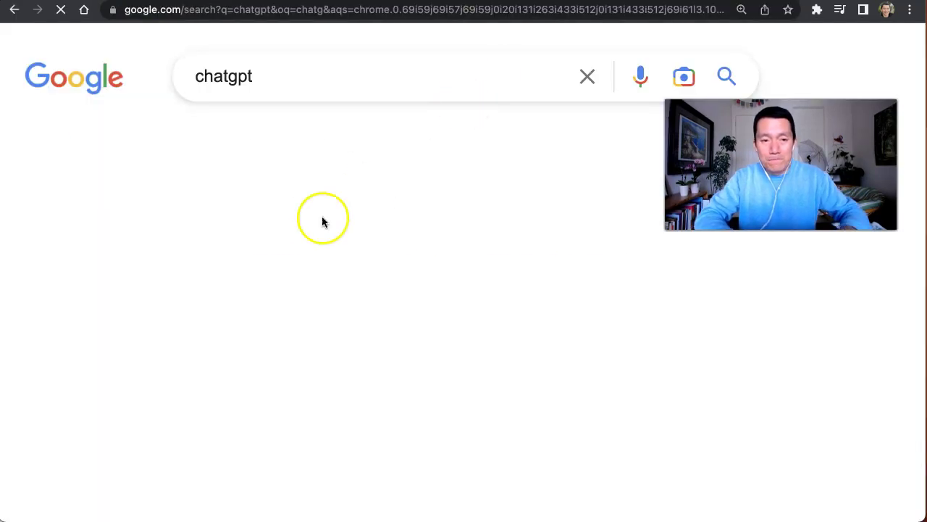
{"action": "left_click", "coordinate": [125, 265]}
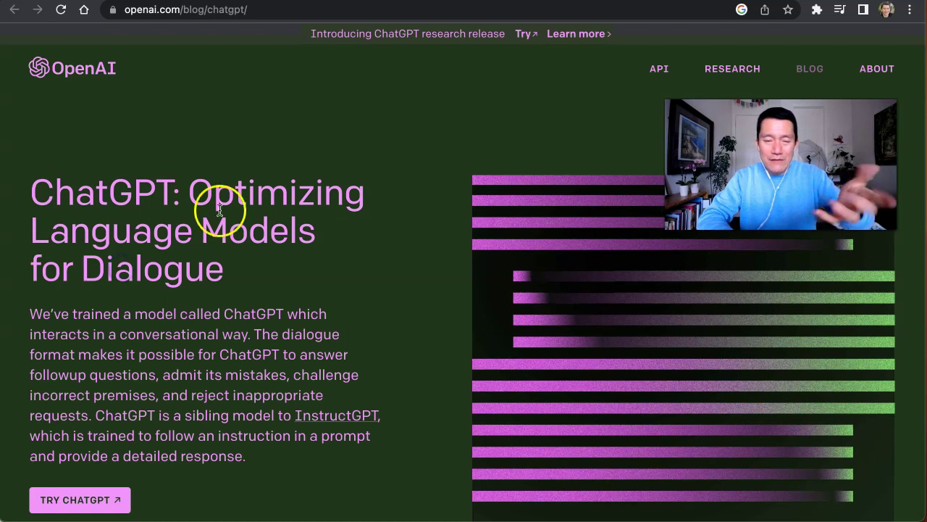
{"action": "scroll", "coordinate": [248, 212], "scroll_direction": "down", "scroll_amount": 3}
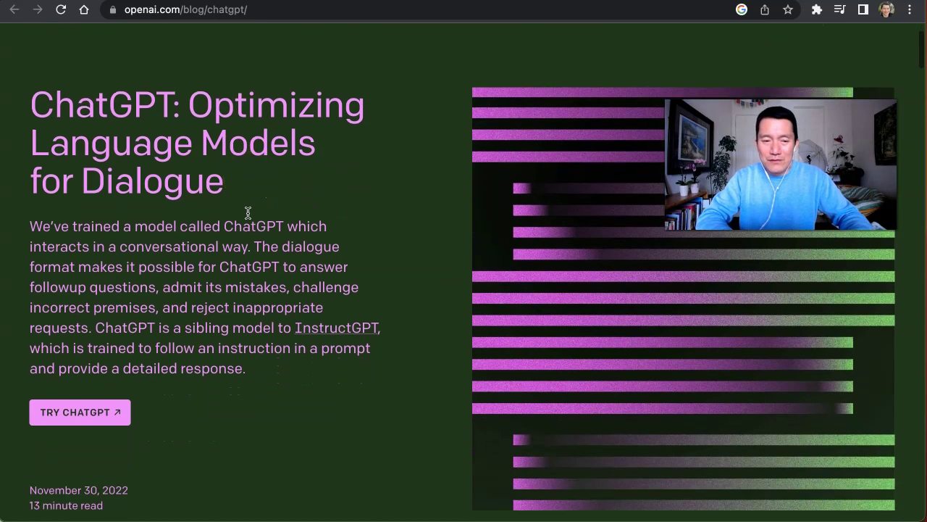
{"action": "scroll", "coordinate": [248, 212], "scroll_direction": "down", "scroll_amount": 1}
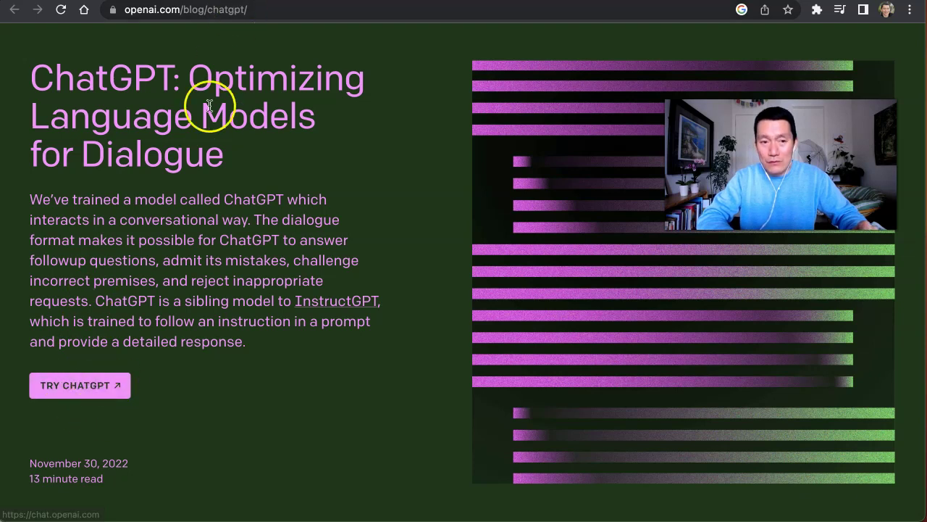
{"action": "left_click", "coordinate": [95, 386]}
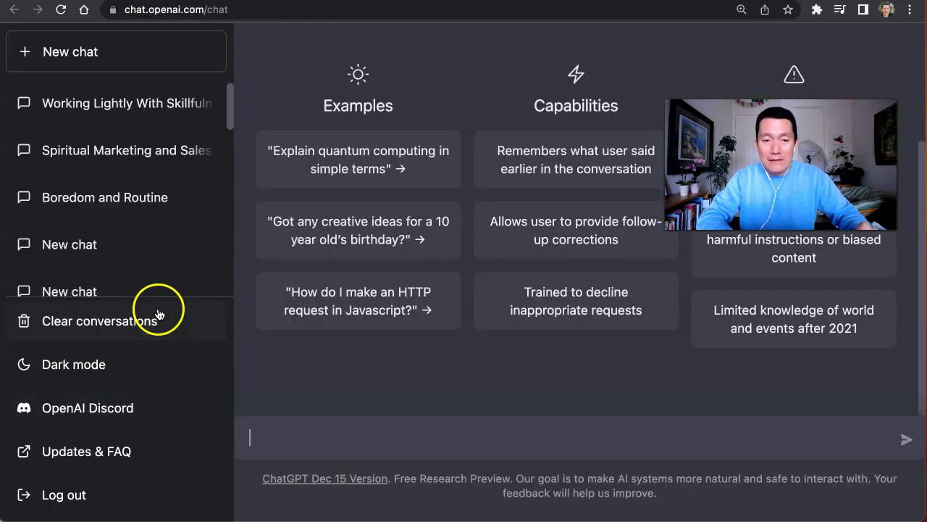
{"action": "left_click", "coordinate": [355, 437]}
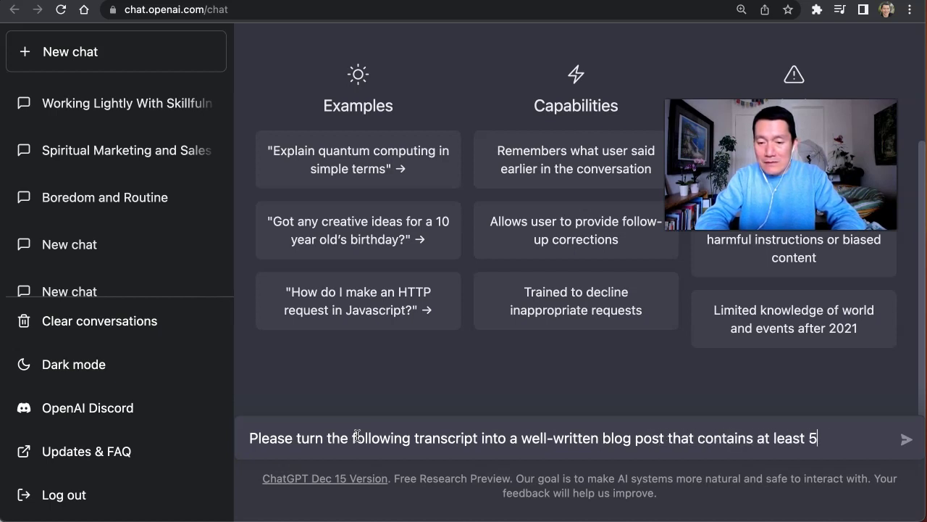
{"action": "type", "text": ". Tha"}
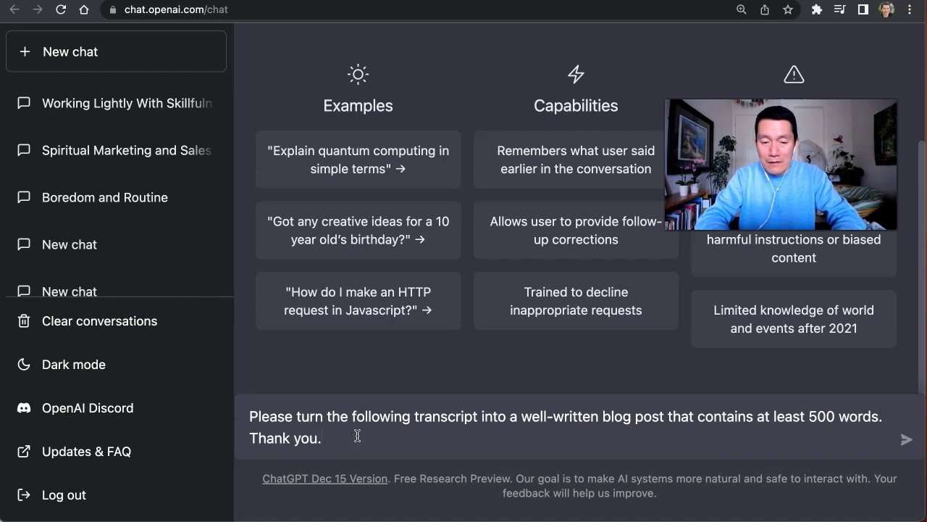
{"action": "type", "text": "nk you."}
{"action": "key", "text": "shift+Return"}
{"action": "key", "text": "Return"}
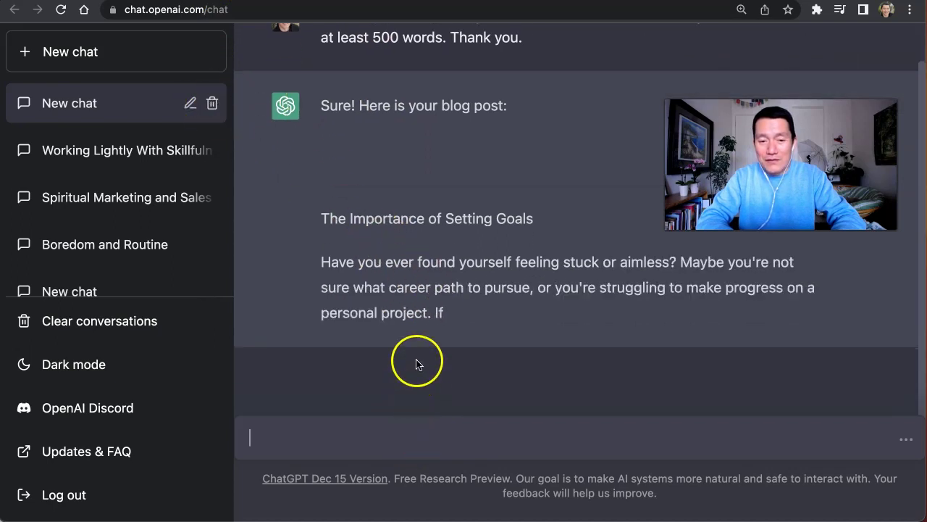
{"action": "left_click", "coordinate": [213, 103]}
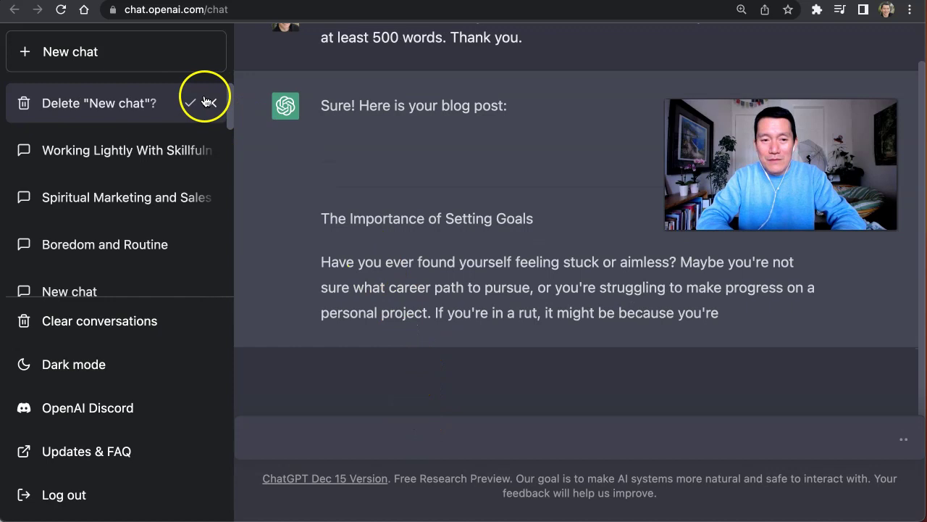
{"action": "left_click", "coordinate": [192, 102]}
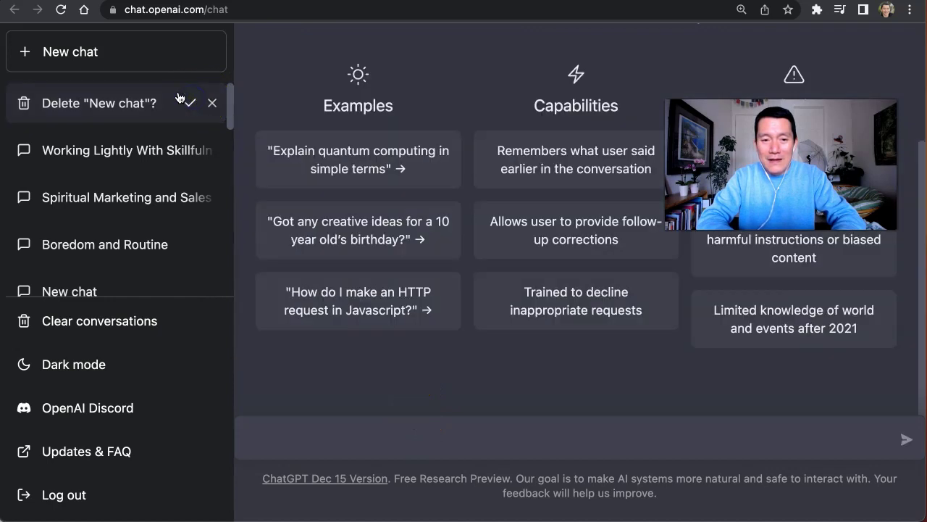
Step: In a new chat, ask for the pasted transcript as a well-written essay, at least 500 words long and in the first person voice
{"action": "left_click", "coordinate": [140, 55]}
{"action": "left_click", "coordinate": [407, 431]}
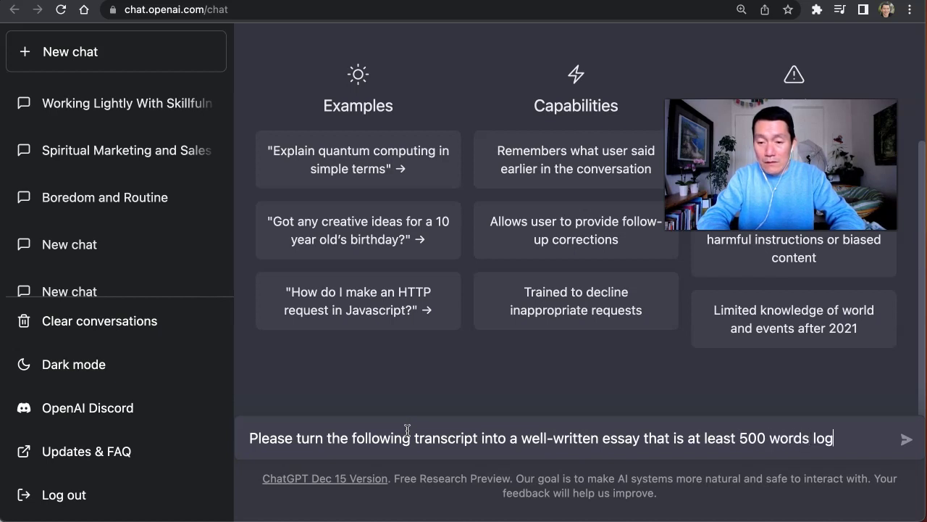
{"action": "type", "text": "the first person voice. Thank you."}
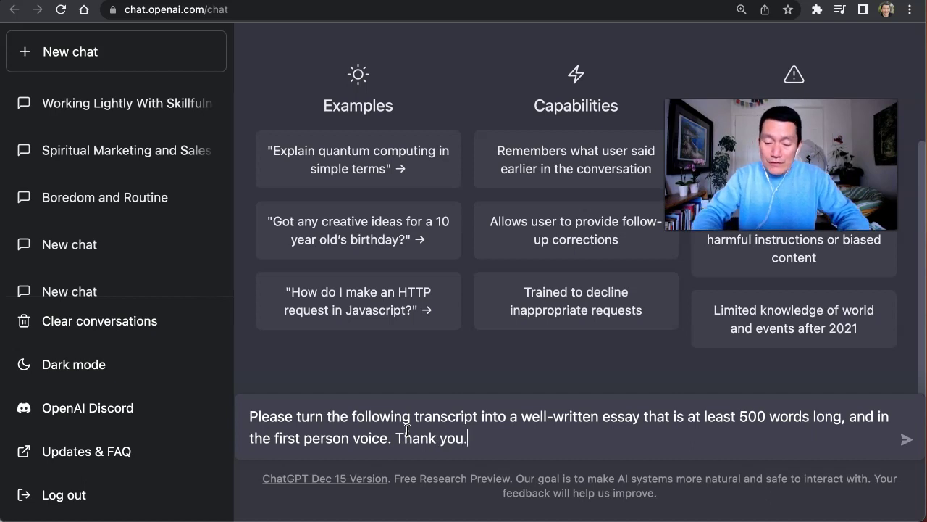
{"action": "key", "text": "shift+Return"}
{"action": "key", "text": "shift+Return"}
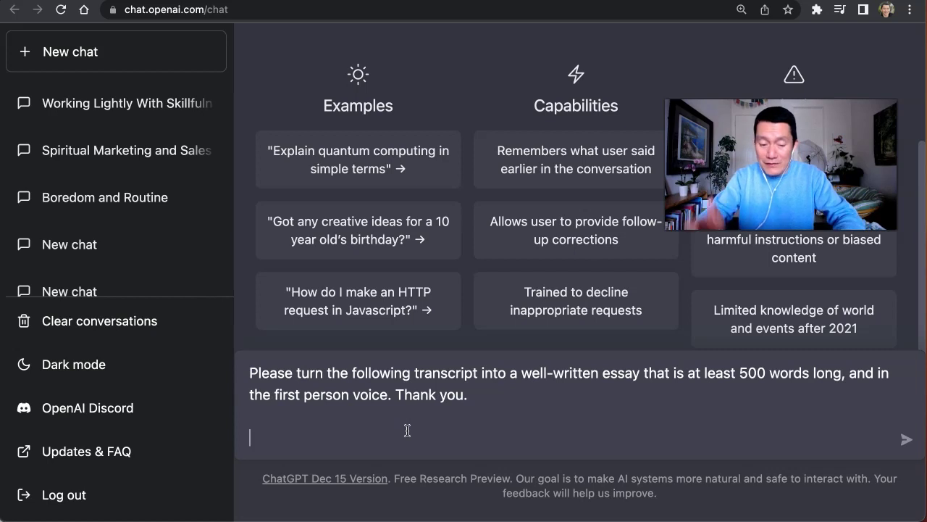
{"action": "key", "text": "super+v"}
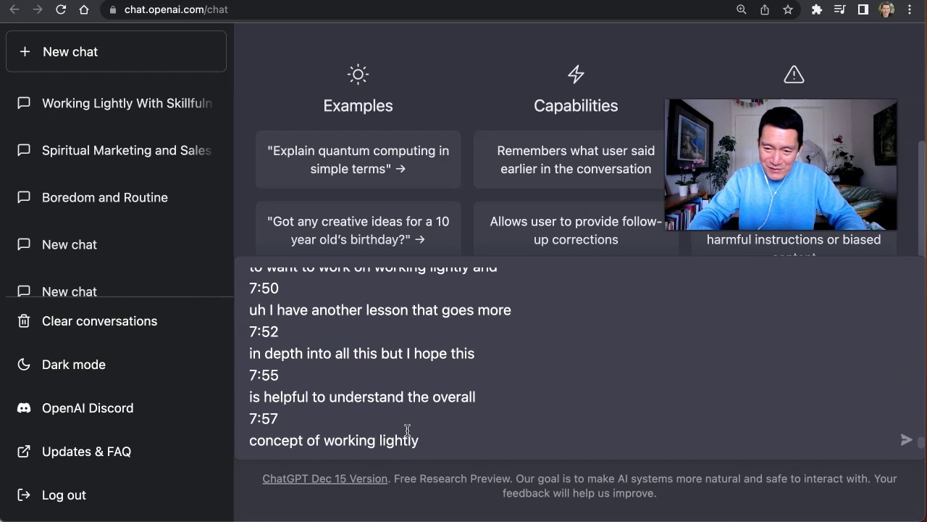
{"action": "key", "text": "Return"}
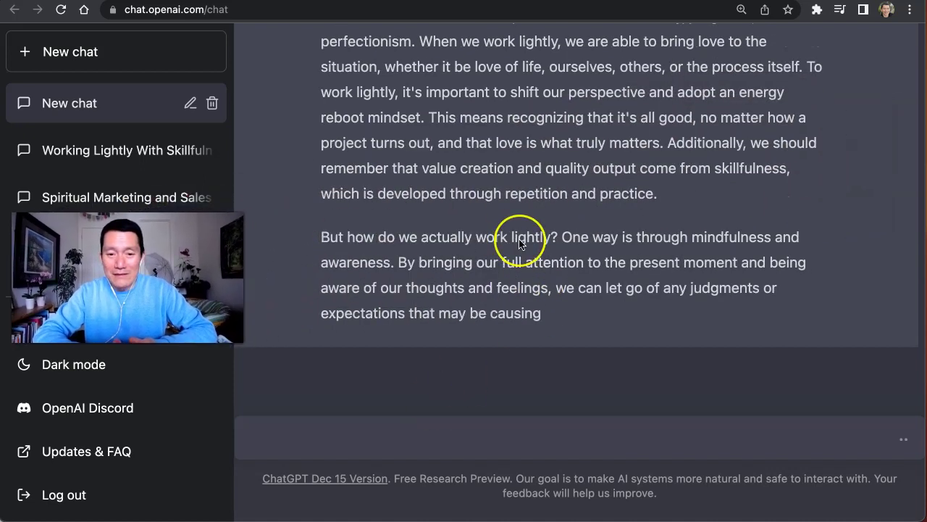
{"action": "scroll", "coordinate": [519, 243], "scroll_direction": "up", "scroll_amount": 1}
{"action": "scroll", "coordinate": [520, 244], "scroll_direction": "up", "scroll_amount": 3}
{"action": "scroll", "coordinate": [519, 244], "scroll_direction": "down", "scroll_amount": 3}
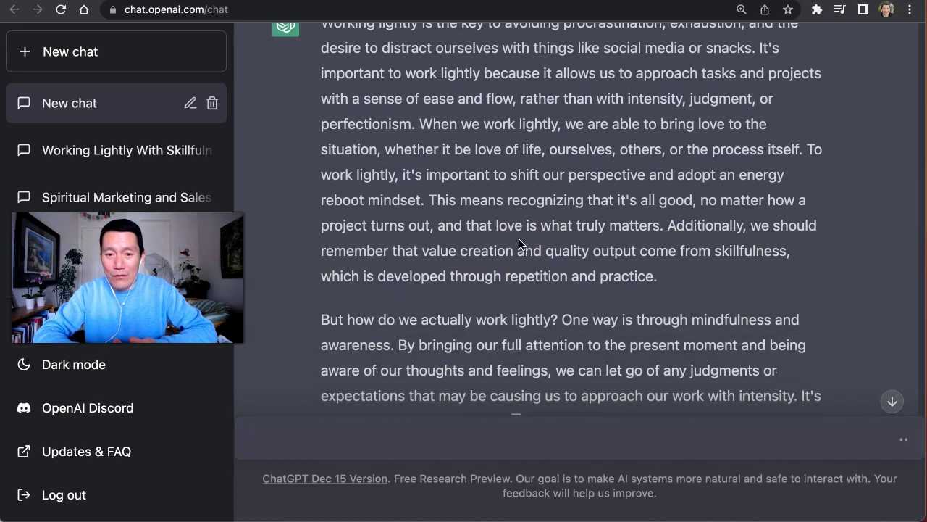
{"action": "scroll", "coordinate": [520, 243], "scroll_direction": "down", "scroll_amount": 3}
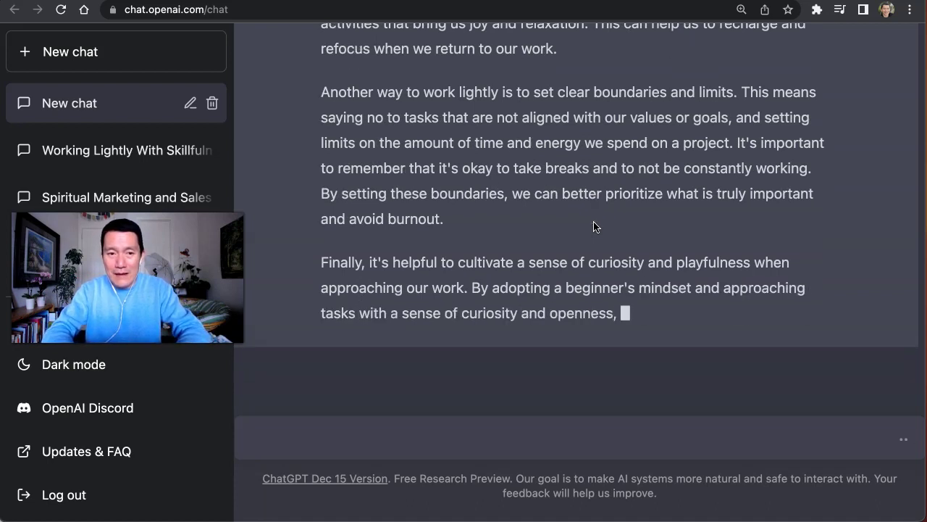
Step: Open wordcounter.net in a new browser tab
{"action": "key", "text": "super+t"}
{"action": "type", "text": "wopr"}
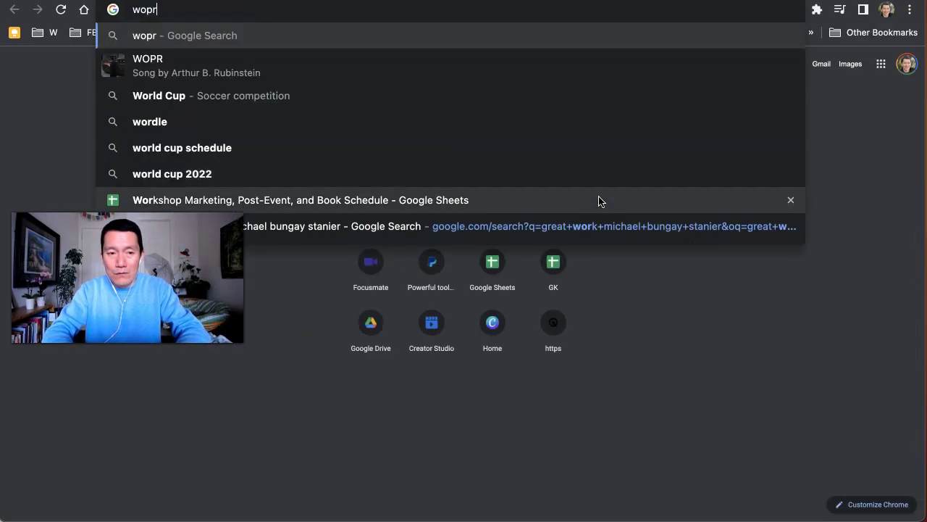
{"action": "key", "text": "BackSpace"}
{"action": "key", "text": "BackSpace"}
{"action": "type", "text": "rd"}
{"action": "key", "text": "Return"}
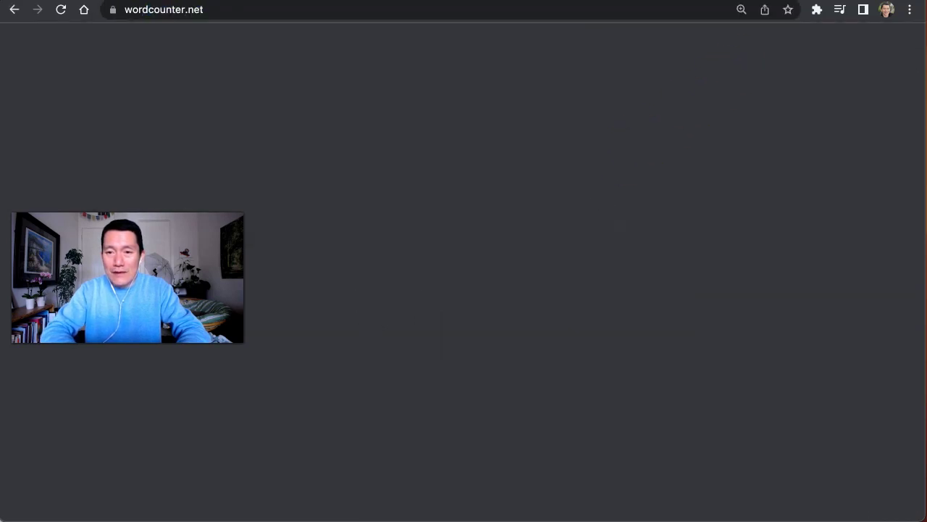
Step: Return to the ChatGPT chat and select the full text of the generated essay for copying
{"action": "key", "text": "super+alt+Left"}
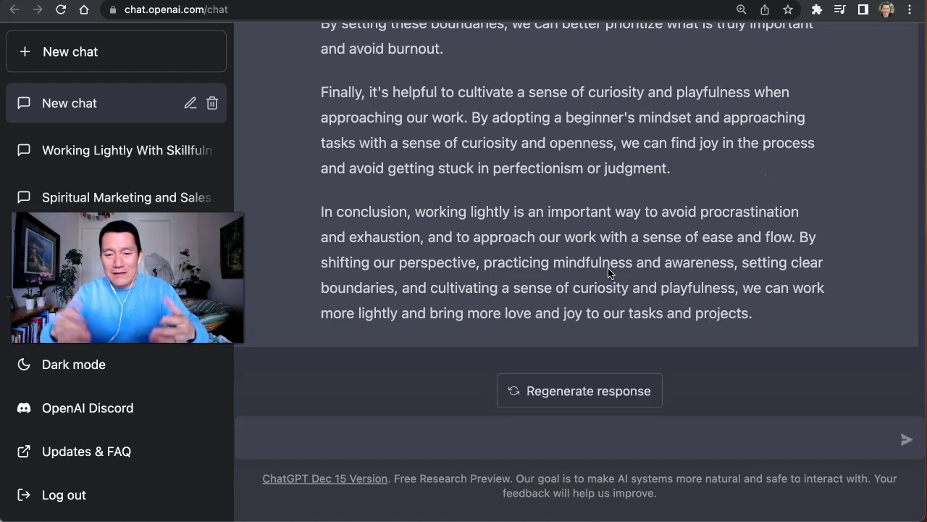
{"action": "left_click_drag", "start_coordinate": [778, 314], "coordinate": [332, 196]}
{"action": "scroll", "coordinate": [331, 196], "scroll_direction": "down", "scroll_amount": 1}
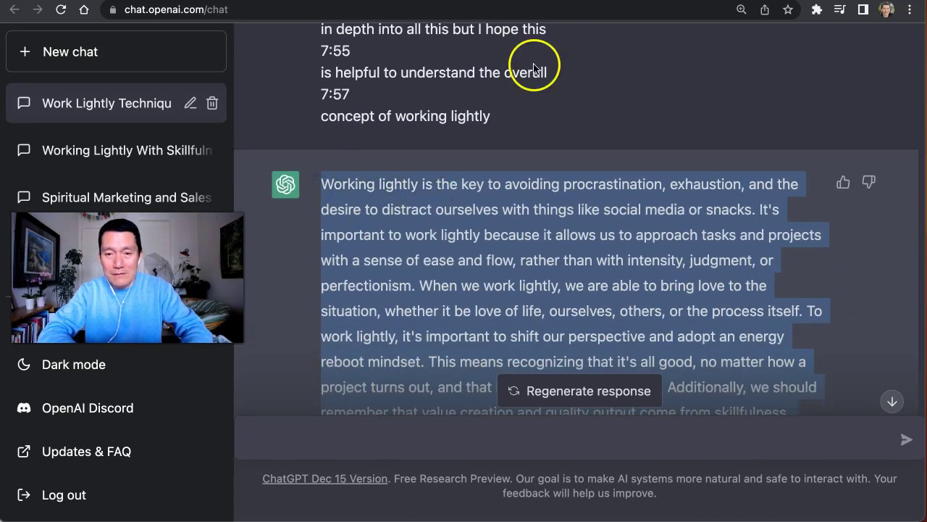
{"action": "key", "text": "ctrl+Tab"}
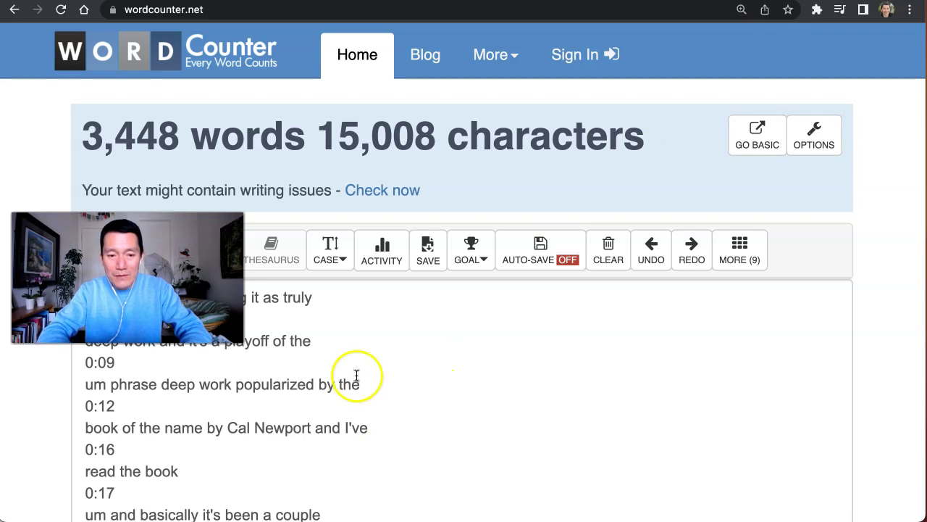
{"action": "left_click", "coordinate": [290, 390]}
{"action": "left_click", "coordinate": [337, 384]}
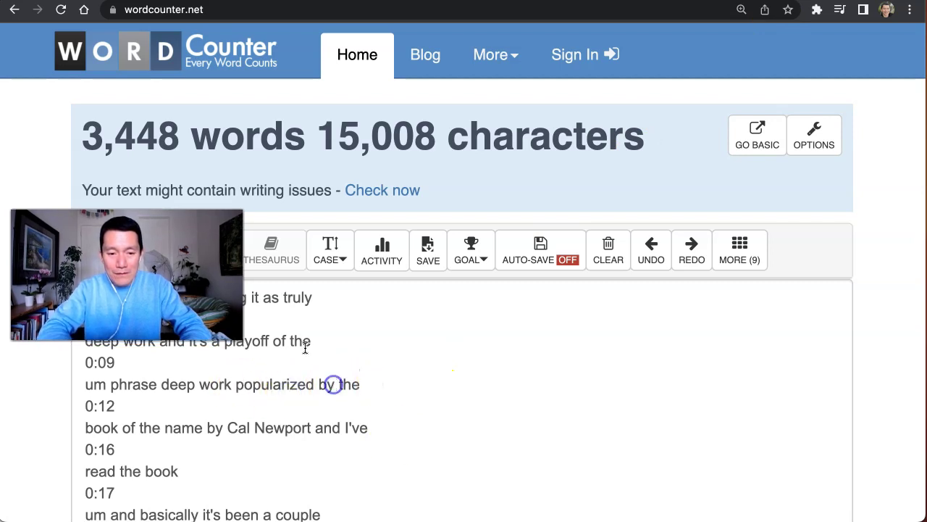
{"action": "key", "text": "BackSpace"}
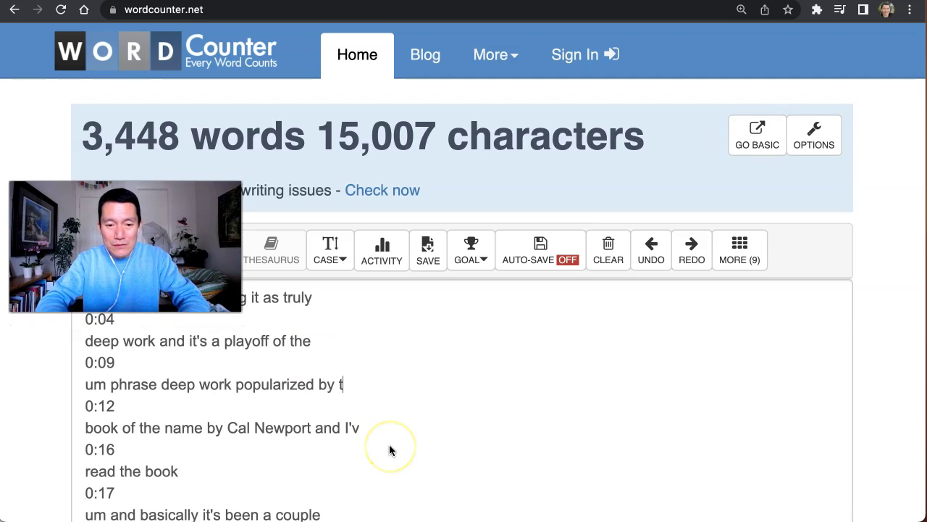
{"action": "left_click", "coordinate": [387, 374]}
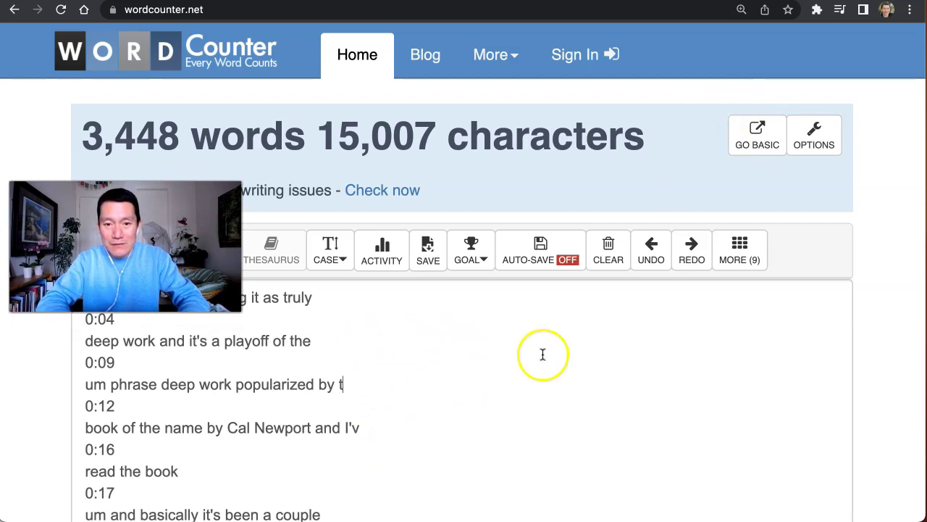
Step: Open wordcounter.net in a new incognito window and paste the copied essay into it to count its words
{"action": "key", "text": "super+shift+n"}
{"action": "type", "text": "wordcounter.net"}
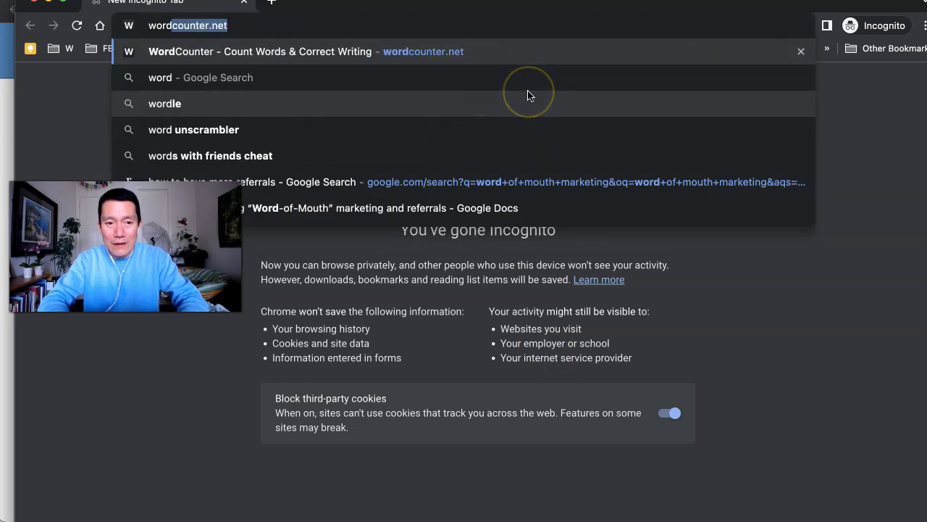
{"action": "key", "text": "Return"}
{"action": "left_click", "coordinate": [502, 387]}
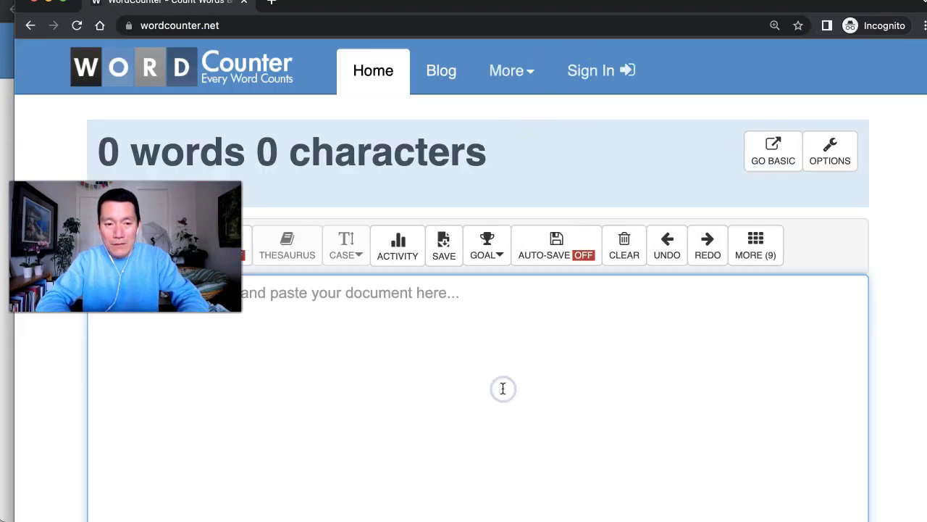
{"action": "key", "text": "super+v"}
{"action": "scroll", "coordinate": [502, 387], "scroll_direction": "up", "scroll_amount": 4}
{"action": "scroll", "coordinate": [503, 388], "scroll_direction": "up", "scroll_amount": 2}
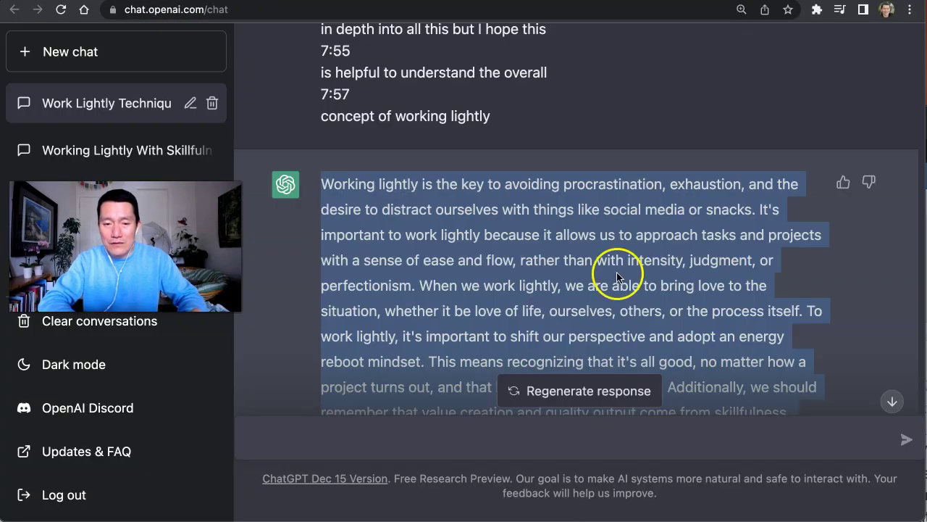
Step: Tell ChatGPT the essay wasn't 500 words as asked, and request an expansion with additional ideas to at least 500 words
{"action": "scroll", "coordinate": [440, 311], "scroll_direction": "down", "scroll_amount": 5}
{"action": "left_click", "coordinate": [418, 442]}
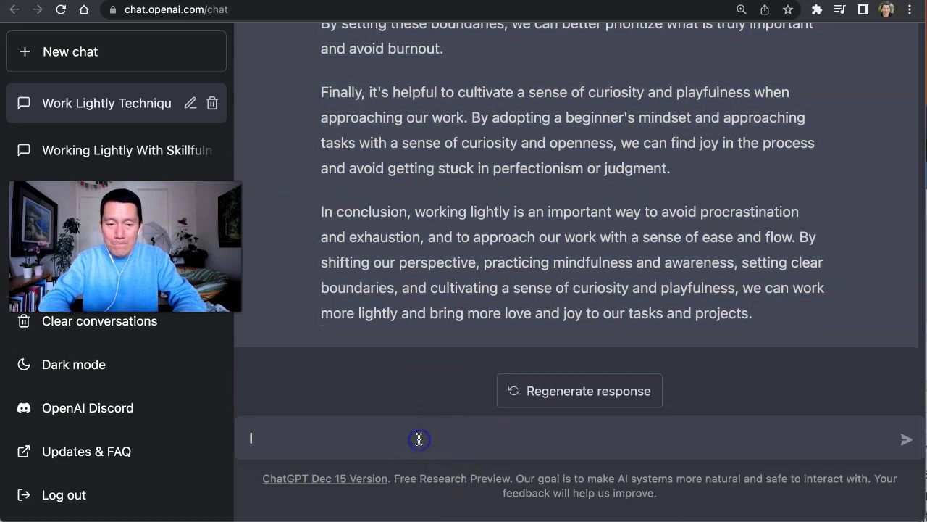
{"action": "type", "text": "I notic"}
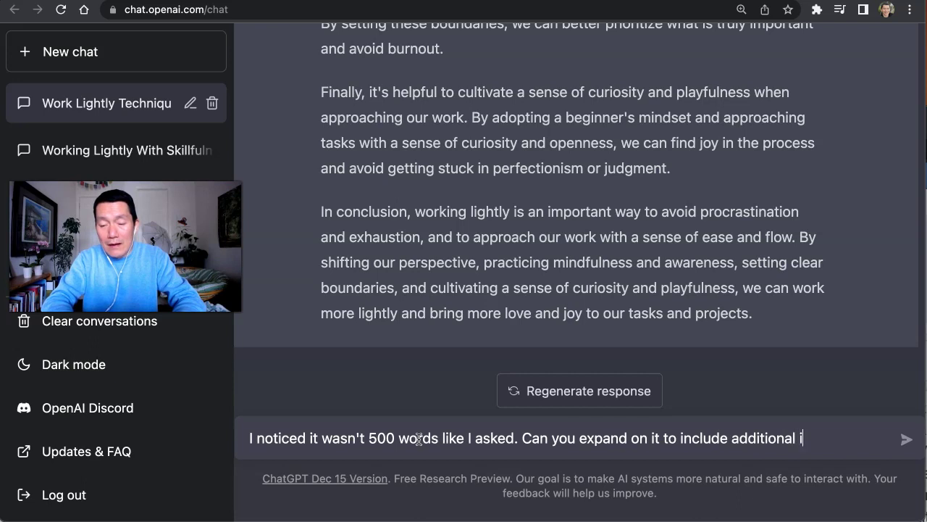
{"action": "type", "text": "ake"}
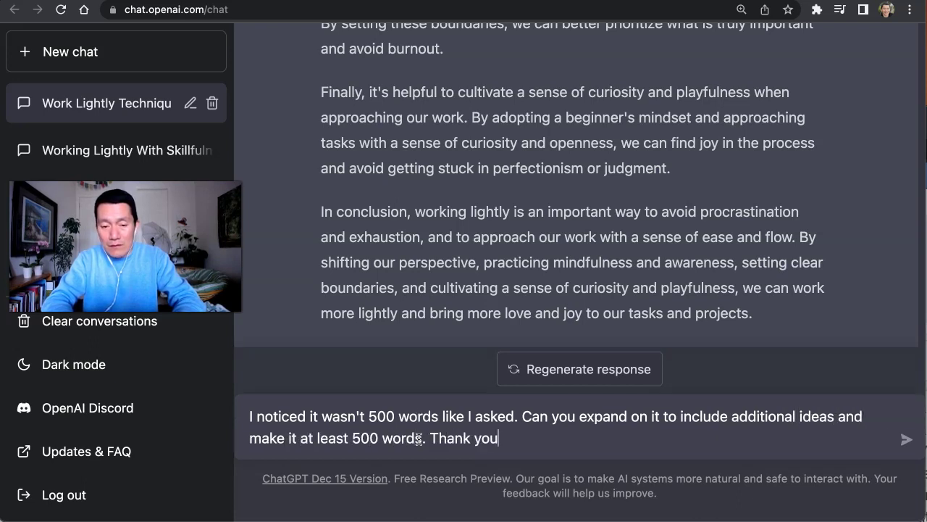
{"action": "key", "text": "Return"}
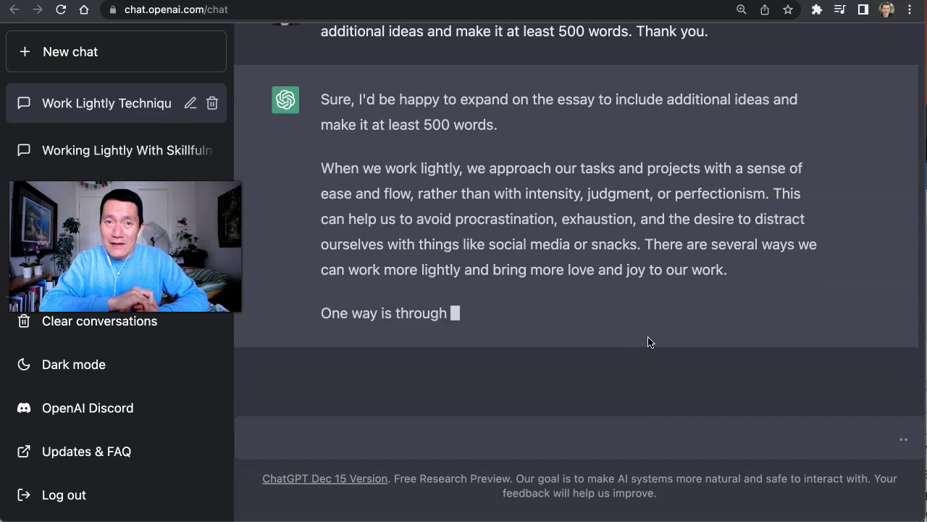
Step: Draft a message asking to turn the original video transcript into a blog post with the same words, phrasings and "voice" instead of your voice
{"action": "type", "text": "No"}
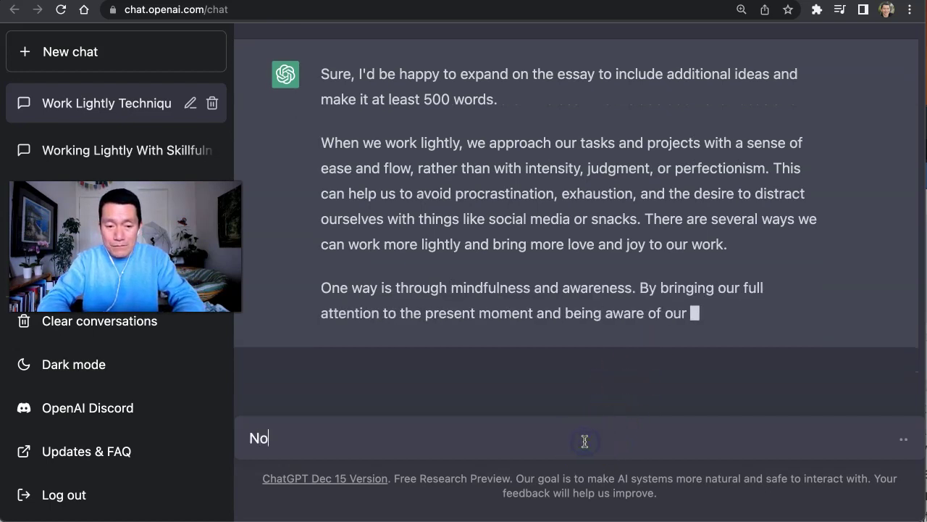
{"action": "type", "text": "w please turn the orig"}
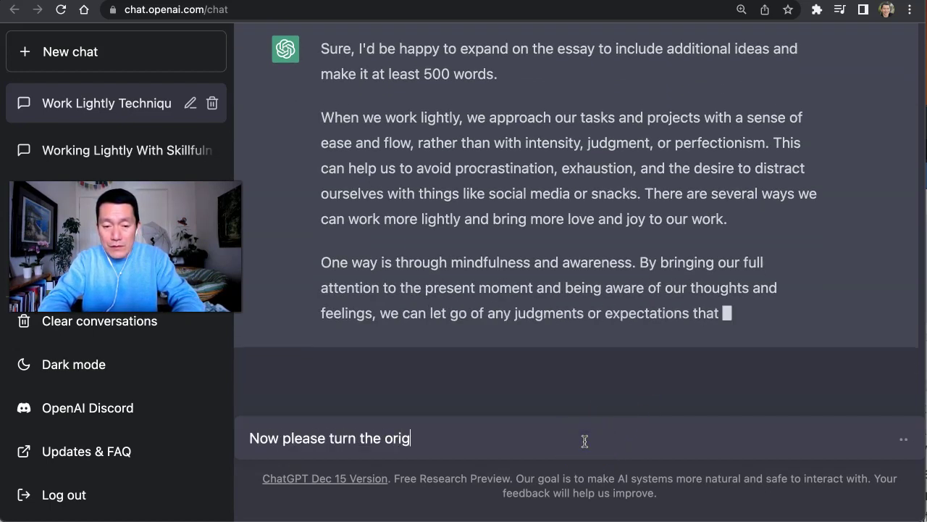
{"action": "type", "text": "in"}
{"action": "key", "text": "BackSpace"}
{"action": "type", "text": "inal video"}
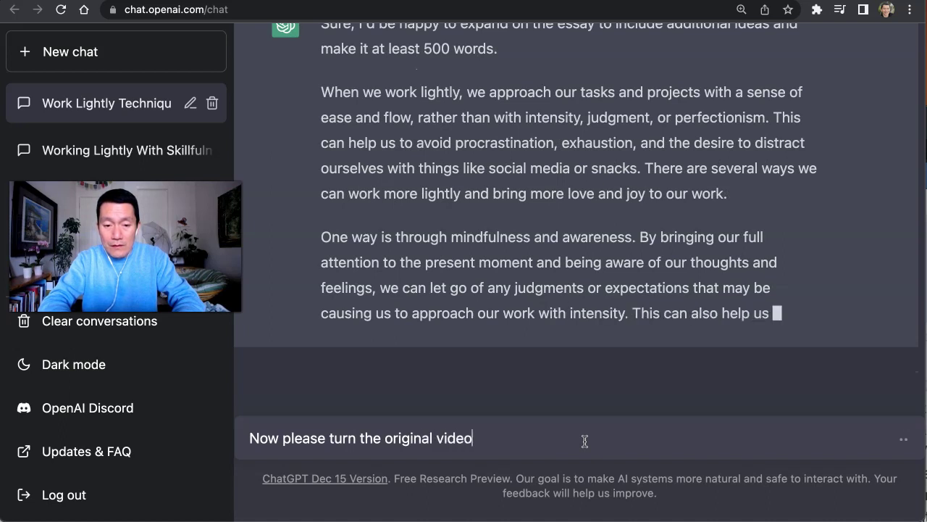
{"action": "type", "text": " transcript"}
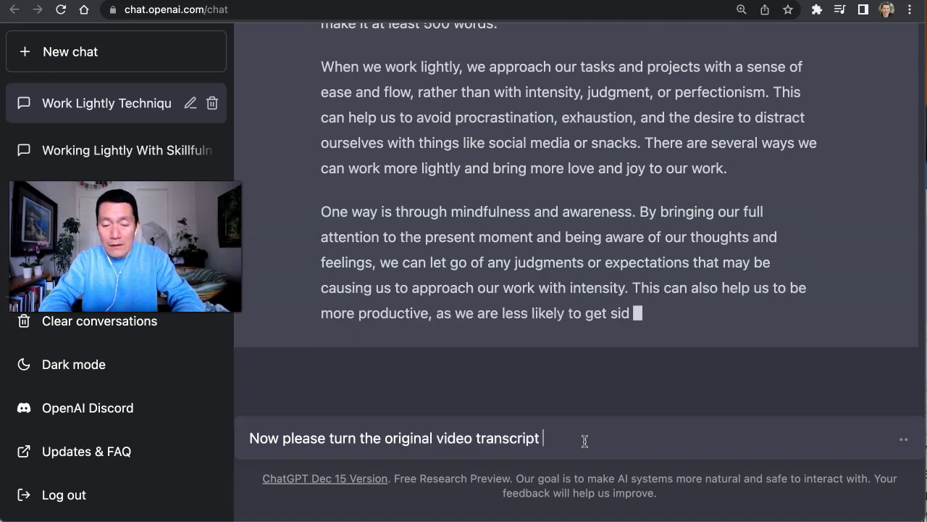
{"action": "type", "text": " into a blog p"}
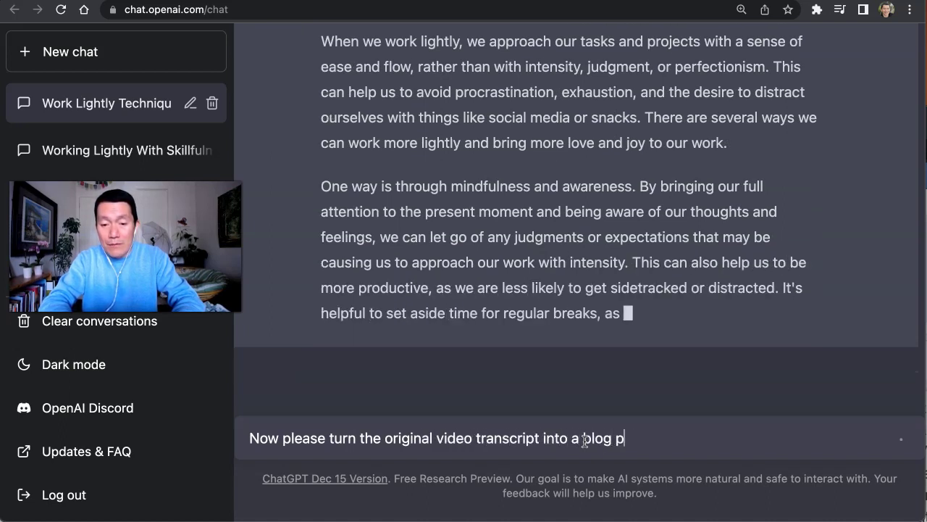
{"action": "type", "text": "ost that uses the same "}
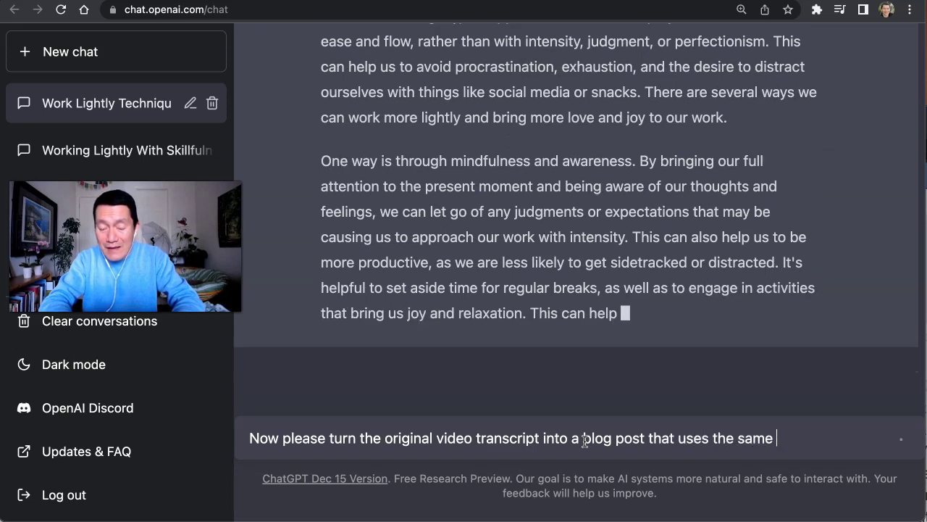
{"action": "type", "text": "words and phra"}
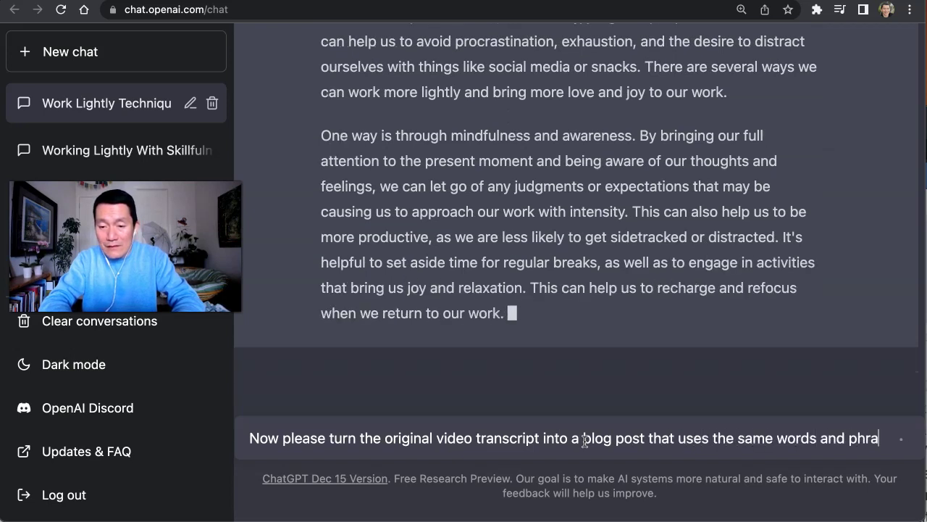
{"action": "type", "text": "sings and"}
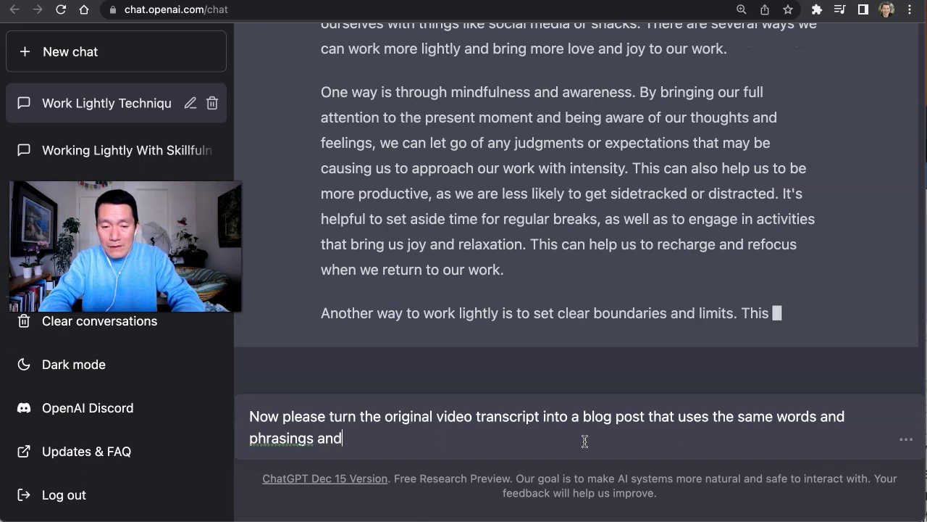
{"action": "type", "text": " \"voice\" that"}
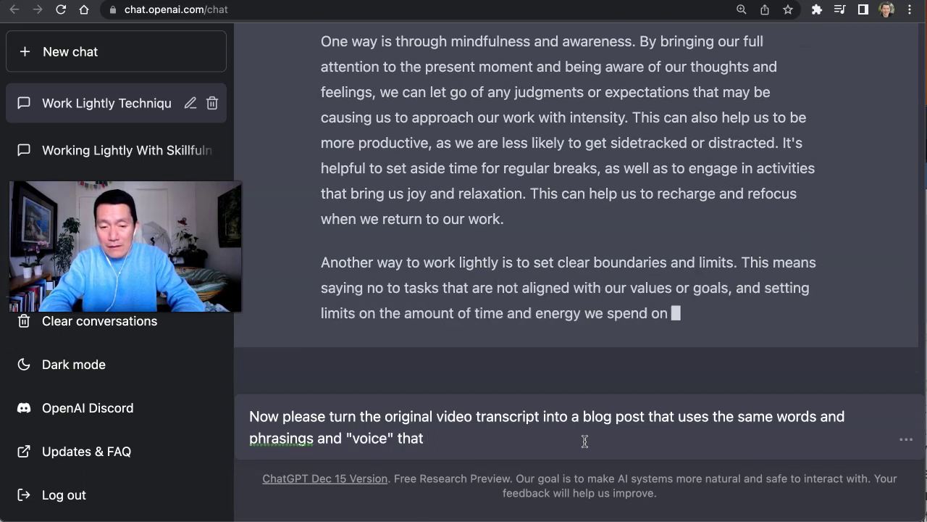
{"action": "key", "text": "BackSpace"}
{"action": "key", "text": "BackSpace"}
{"action": "key", "text": "BackSpace"}
{"action": "key", "text": "BackSpace"}
{"action": "type", "text": "instead of your voice."}
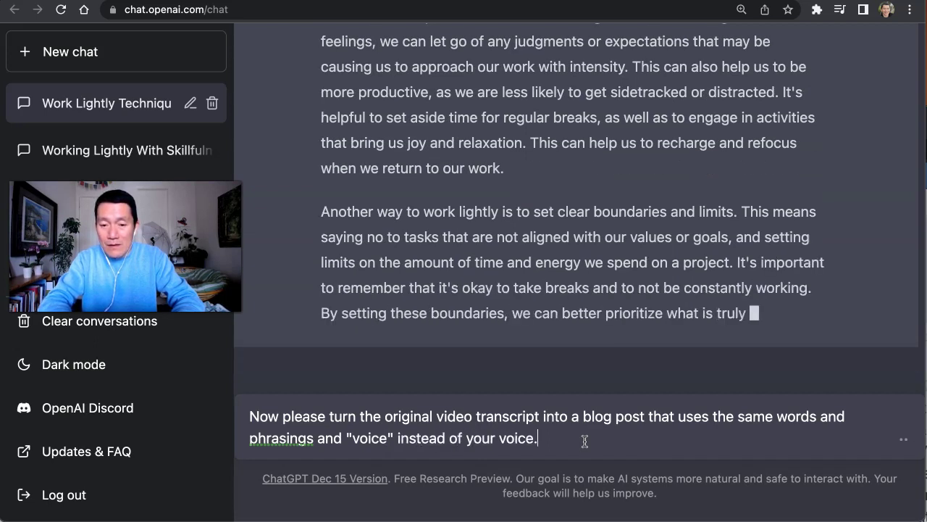
Step: Add to the unsent message: "In other words, remove the timestamps and put the transcript into sentences and paragraphs. Thanks."
{"action": "type", "text": " I"}
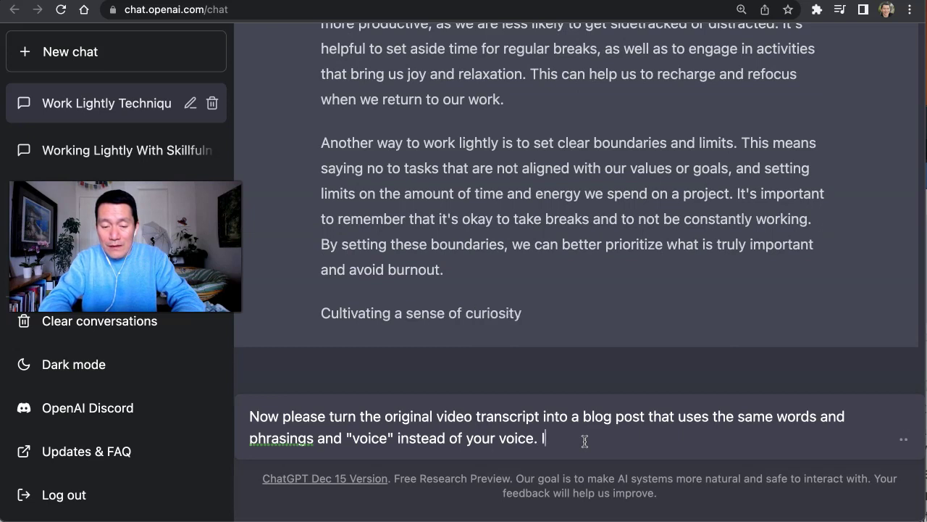
{"action": "type", "text": "n other words, rme"}
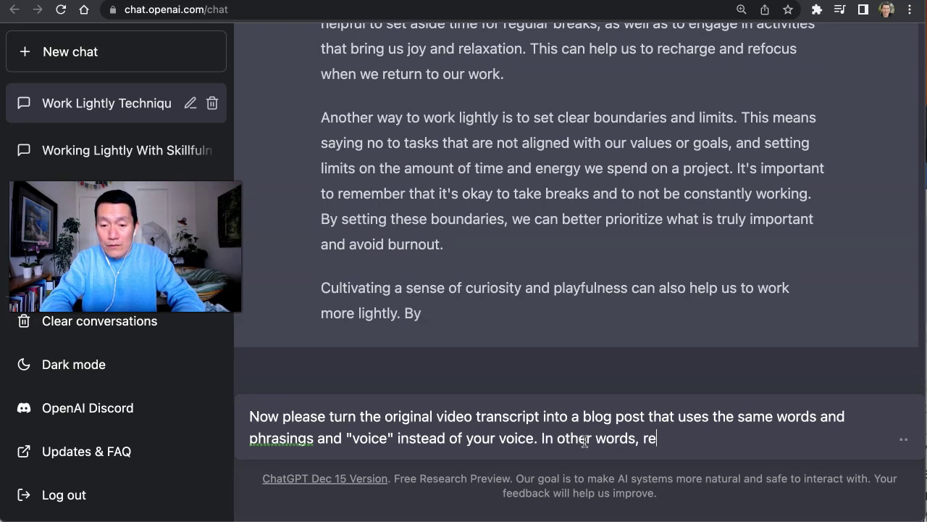
{"action": "type", "text": "move the timesta"}
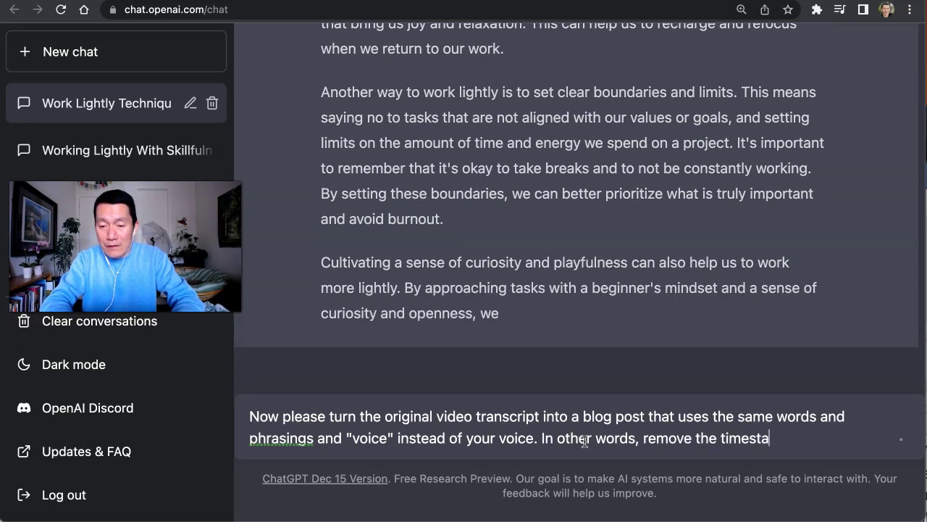
{"action": "type", "text": "mps and put the transcrip"}
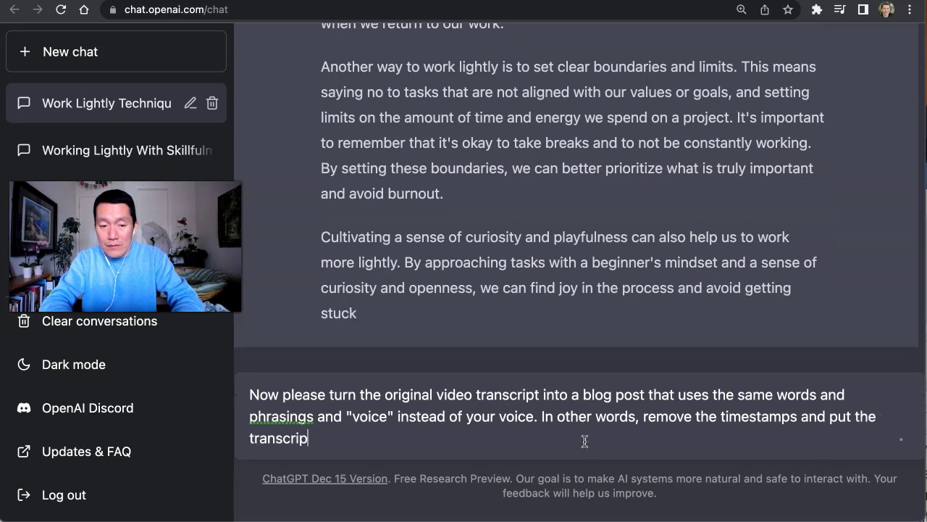
{"action": "type", "text": "t into well-w"}
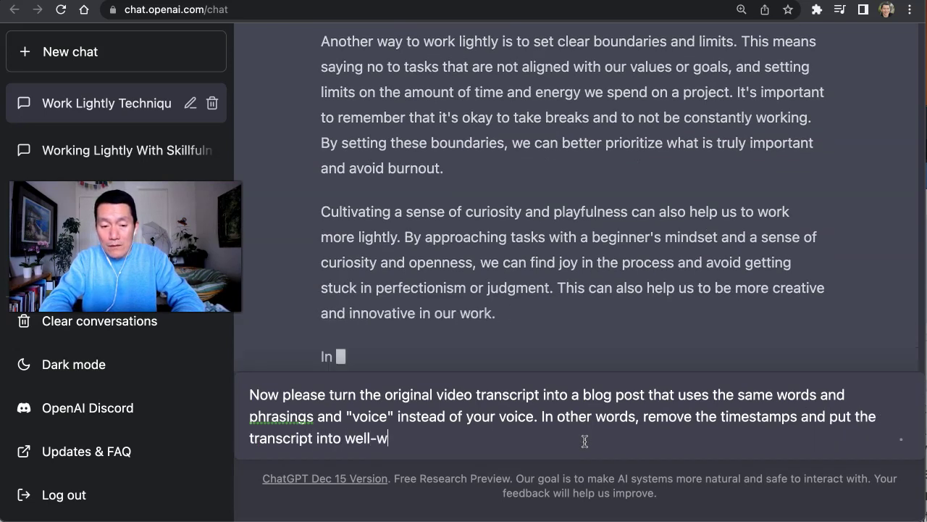
{"action": "key", "text": "BackSpace"}
{"action": "key", "text": "BackSpace"}
{"action": "key", "text": "BackSpace"}
{"action": "key", "text": "BackSpace"}
{"action": "key", "text": "BackSpace"}
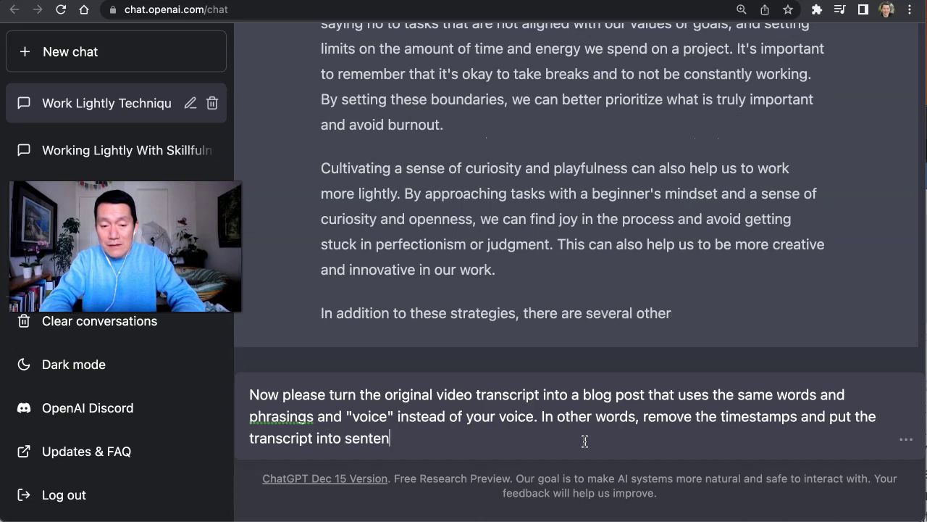
{"action": "type", "text": "ces and a"}
{"action": "key", "text": "BackSpace"}
{"action": "key", "text": "BackSpace"}
{"action": "type", "text": "and ap"}
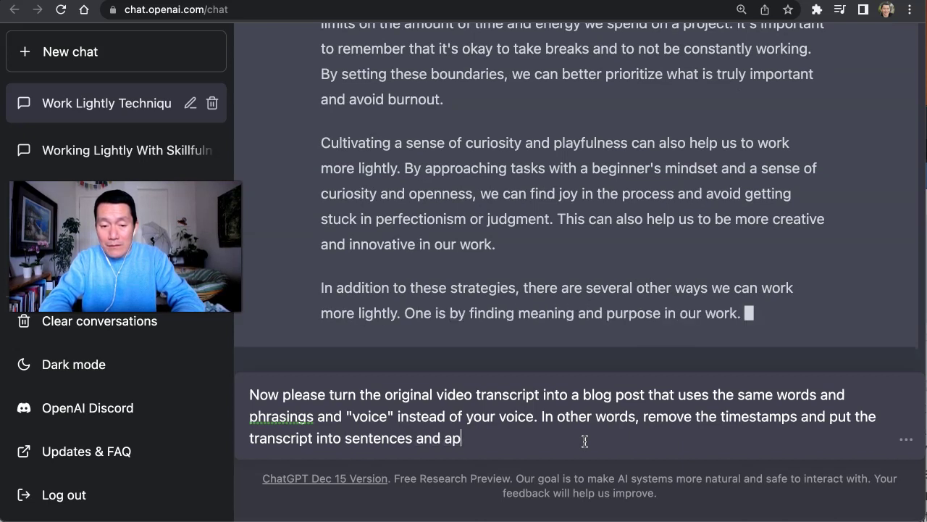
{"action": "key", "text": "BackSpace"}
{"action": "key", "text": "BackSpace"}
{"action": "type", "text": "paragraphs. Thanks."}
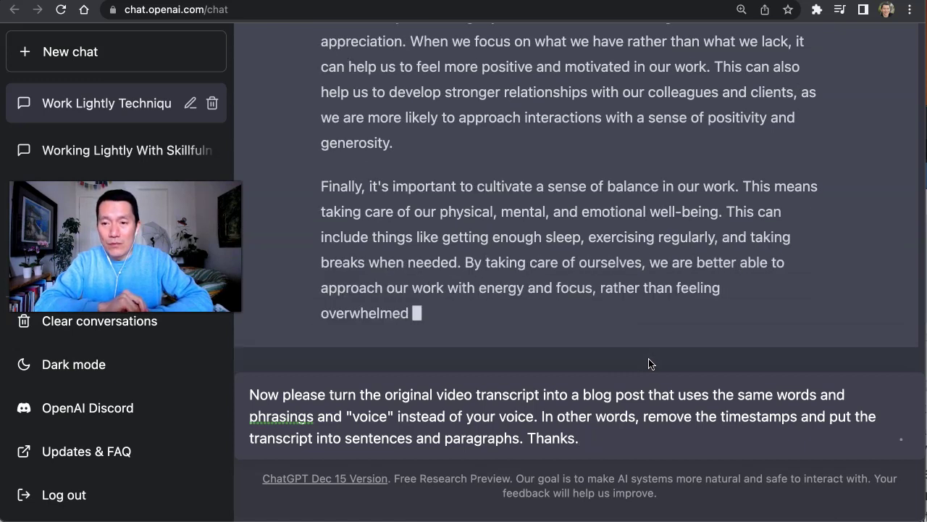
Step: Bring up the WordCounter window, highlight the first essay's word count, and move the window off the ChatGPT chat
{"action": "key", "text": "super+Tab"}
{"action": "left_click_drag", "start_coordinate": [531, 220], "coordinate": [703, 157]}
{"action": "triple_click", "coordinate": [704, 157]}
{"action": "left_click_drag", "start_coordinate": [579, 22], "coordinate": [645, 36]}
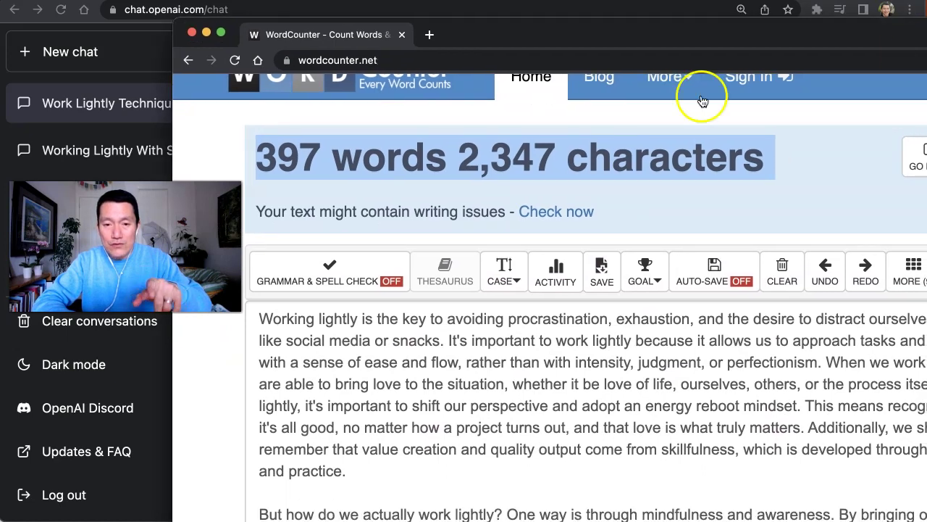
{"action": "left_click", "coordinate": [464, 156]}
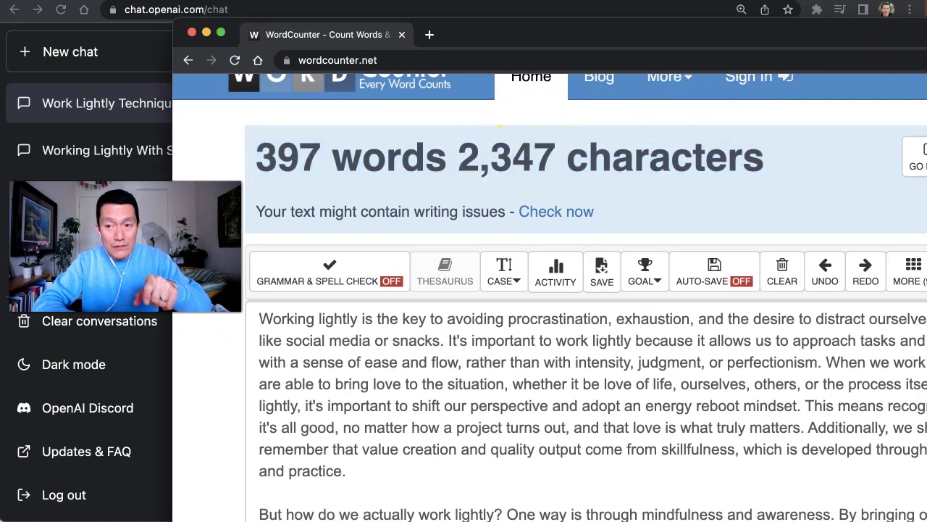
{"action": "left_click_drag", "start_coordinate": [645, 34], "coordinate": [826, 518]}
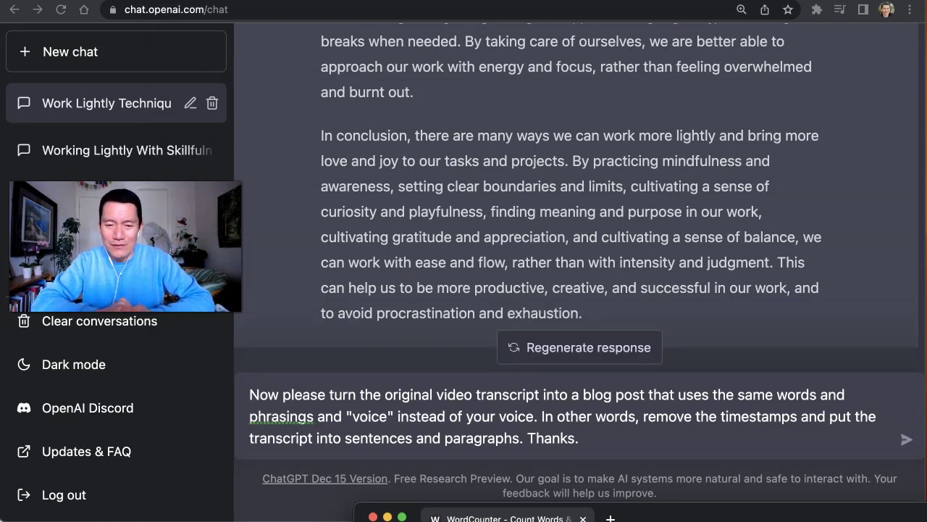
Step: Copy the whole expanded essay from the chat and replace WordCounter's text with it to check its word count
{"action": "left_click", "coordinate": [528, 283]}
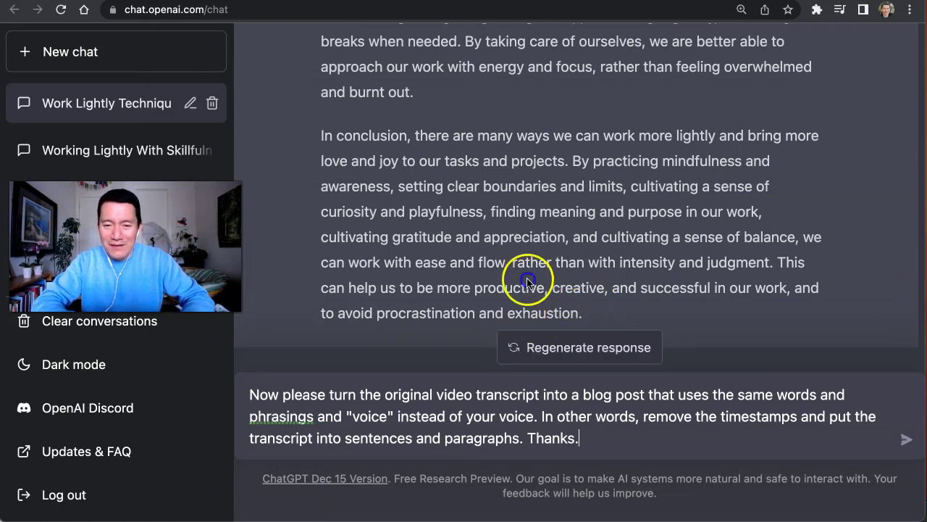
{"action": "left_click_drag", "start_coordinate": [596, 316], "coordinate": [326, 150]}
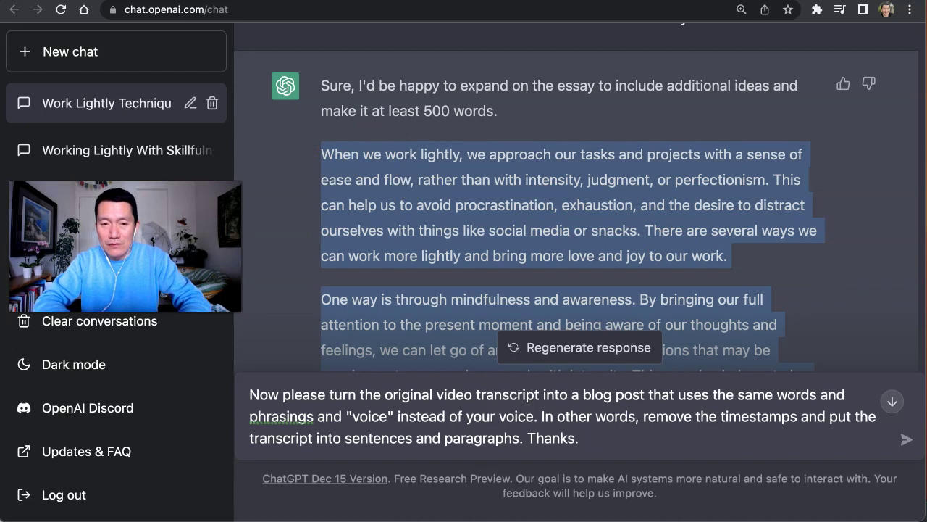
{"action": "key", "text": "super+Tab"}
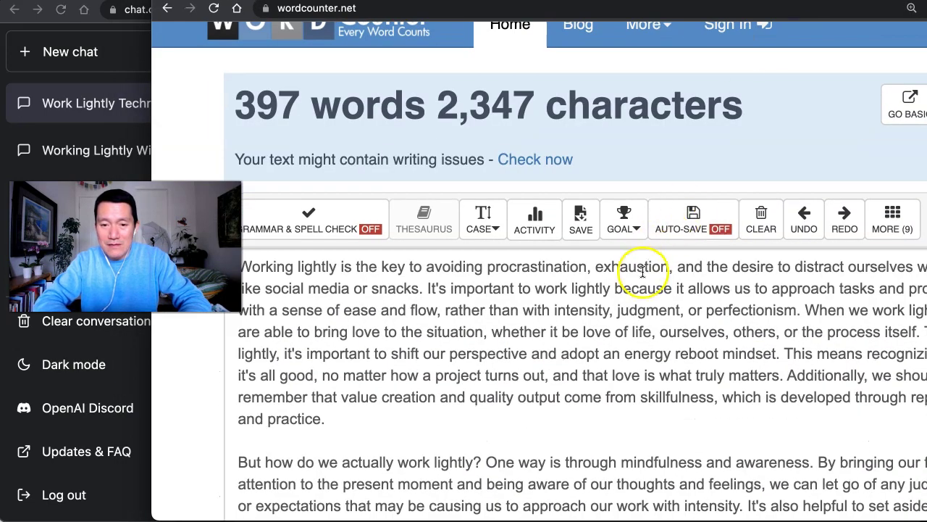
{"action": "left_click", "coordinate": [643, 271]}
{"action": "key", "text": "super+a"}
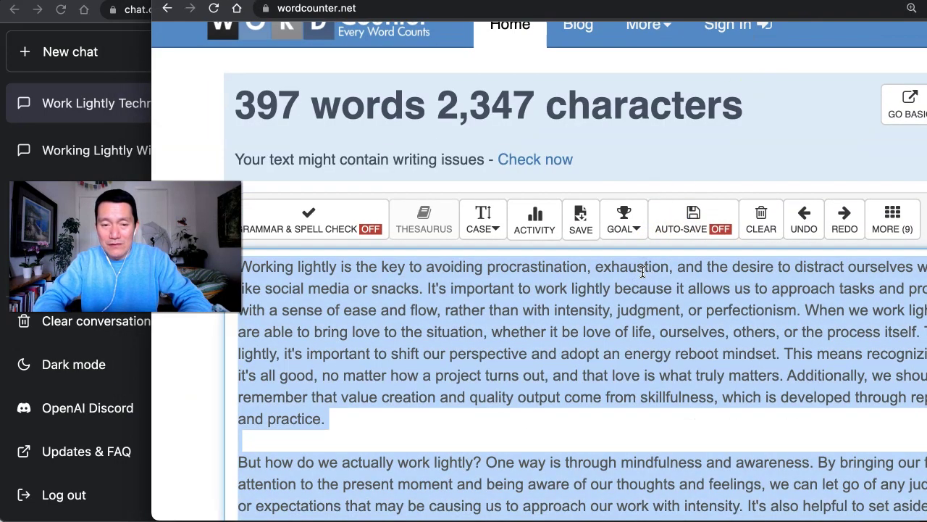
{"action": "key", "text": "BackSpace"}
{"action": "scroll", "coordinate": [637, 271], "scroll_direction": "up", "scroll_amount": 15}
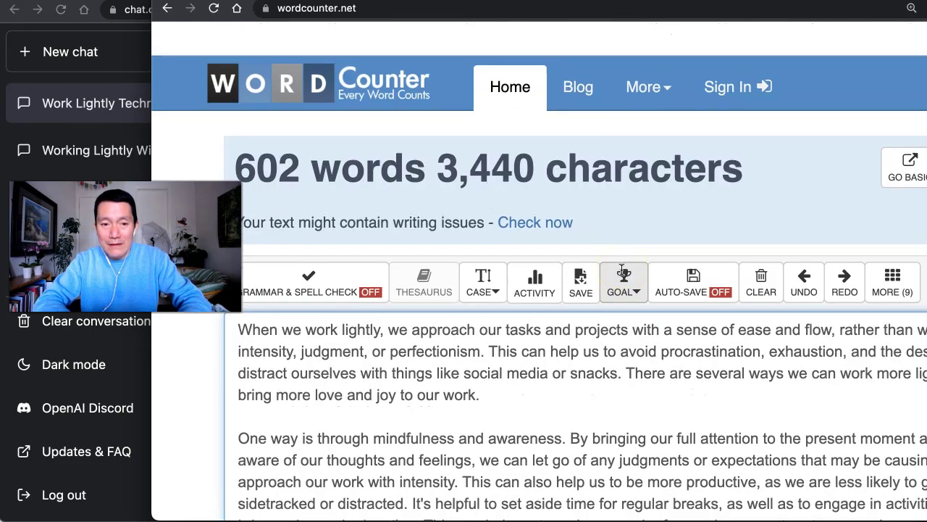
Step: Return to the ChatGPT chat and send the drafted message requesting a blog post from the original transcript
{"action": "key", "text": "super+Tab"}
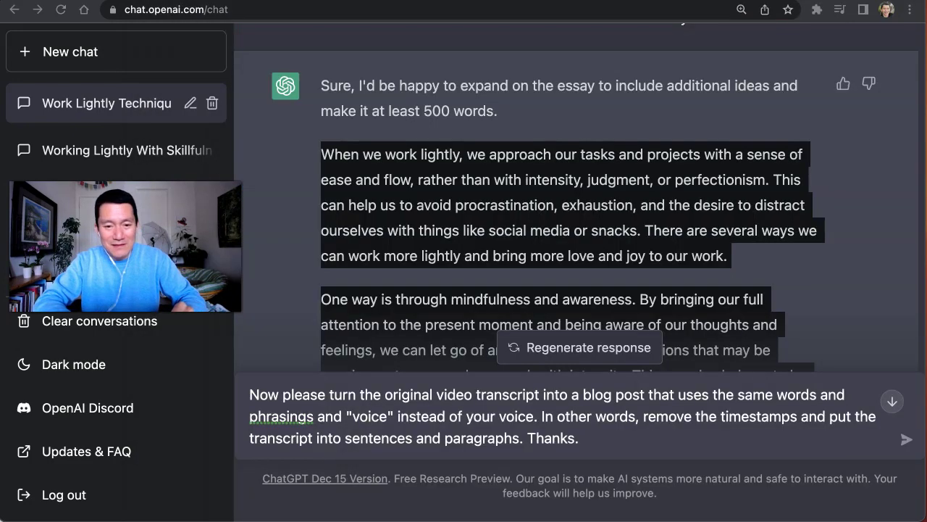
{"action": "scroll", "coordinate": [806, 282], "scroll_direction": "down", "scroll_amount": 10}
{"action": "left_click", "coordinate": [619, 432]}
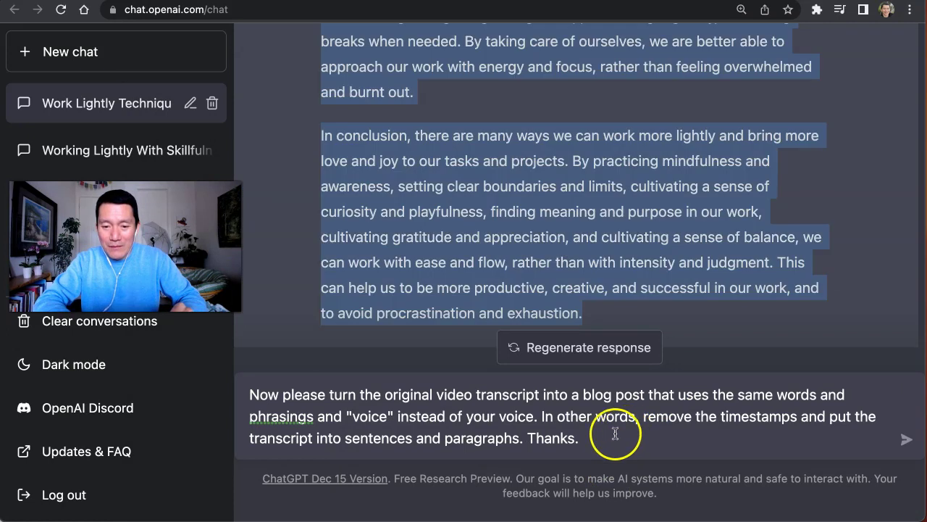
{"action": "left_click", "coordinate": [609, 436]}
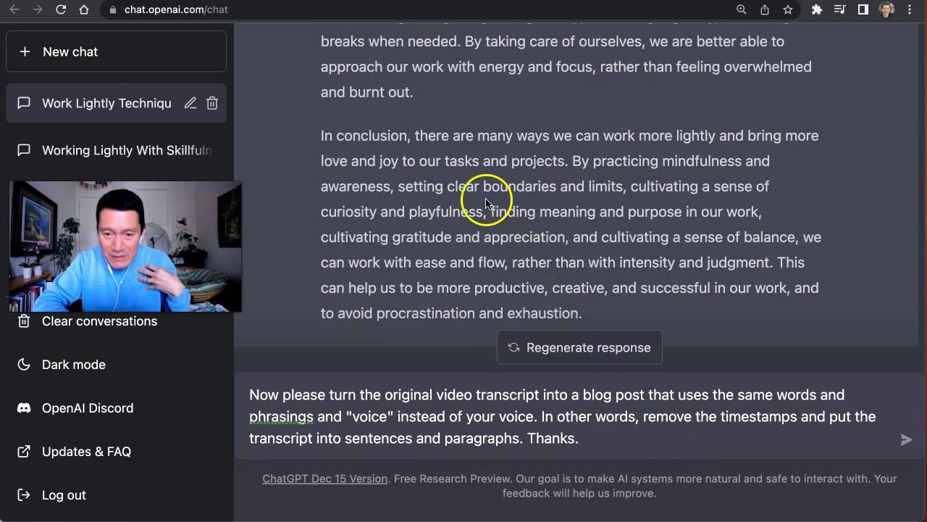
{"action": "left_click", "coordinate": [905, 439]}
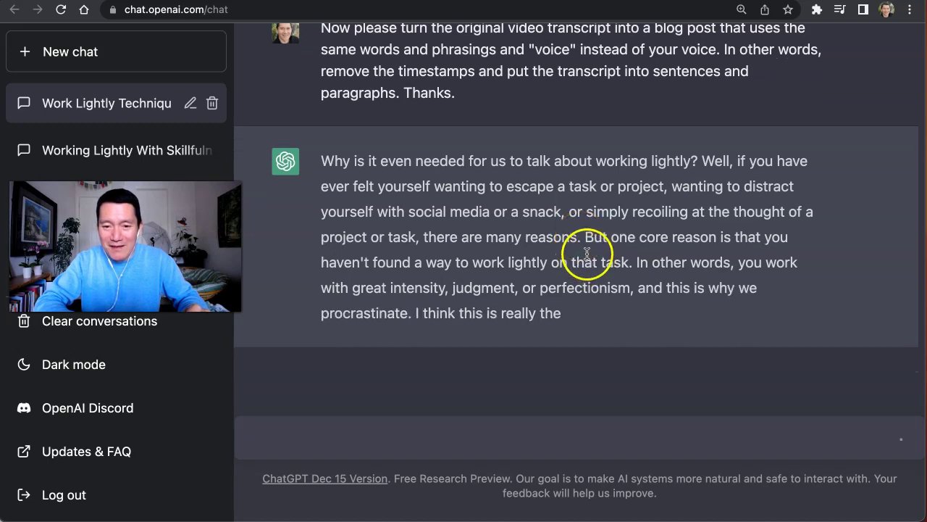
Step: Review the generated blog post's wording against the transcript's voice, and copy its text from the opening through the closing paragraph
{"action": "left_click_drag", "start_coordinate": [584, 236], "coordinate": [556, 257]}
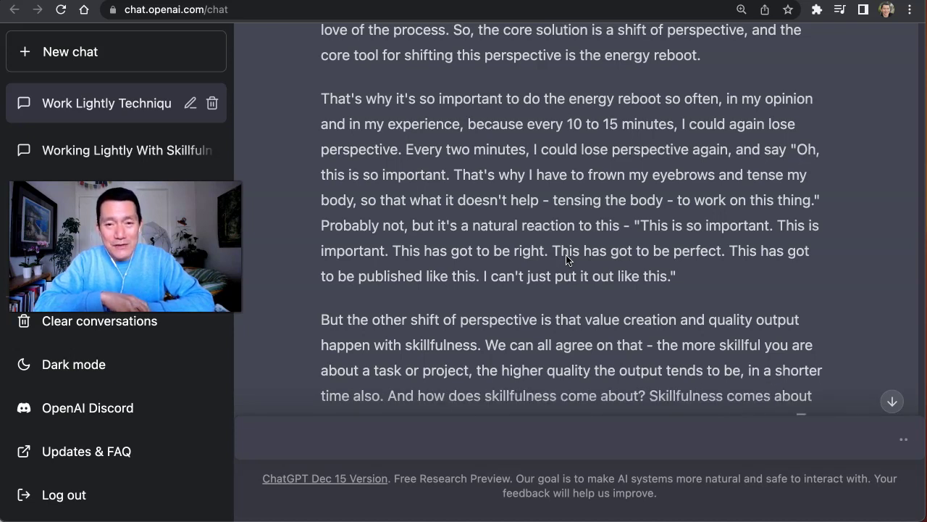
{"action": "left_click", "coordinate": [674, 176]}
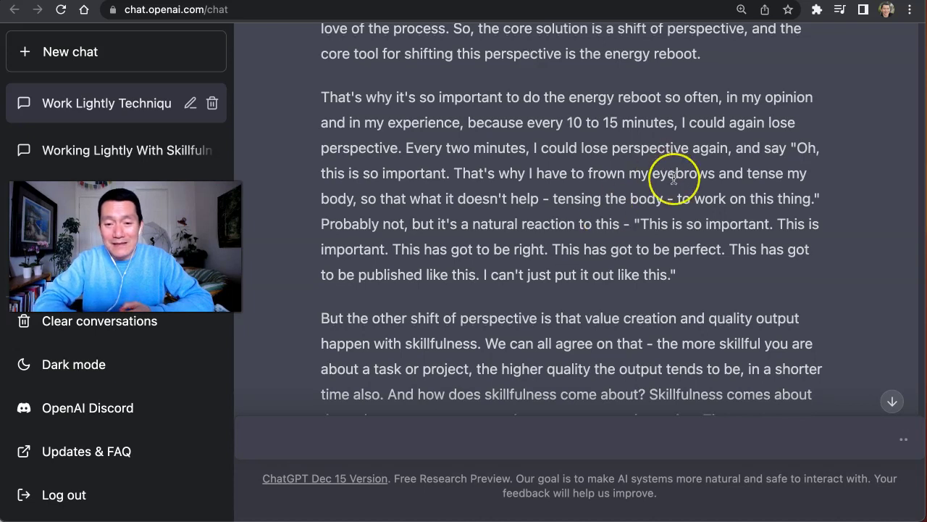
{"action": "scroll", "coordinate": [674, 177], "scroll_direction": "down", "scroll_amount": 2}
{"action": "scroll", "coordinate": [573, 268], "scroll_direction": "up", "scroll_amount": 7}
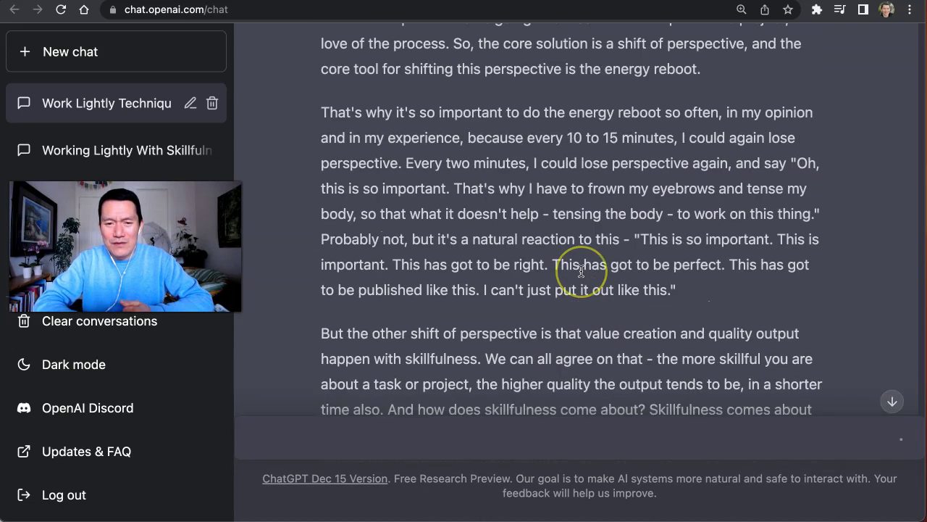
{"action": "scroll", "coordinate": [581, 271], "scroll_direction": "up", "scroll_amount": 2}
{"action": "left_click_drag", "start_coordinate": [324, 114], "coordinate": [560, 259]}
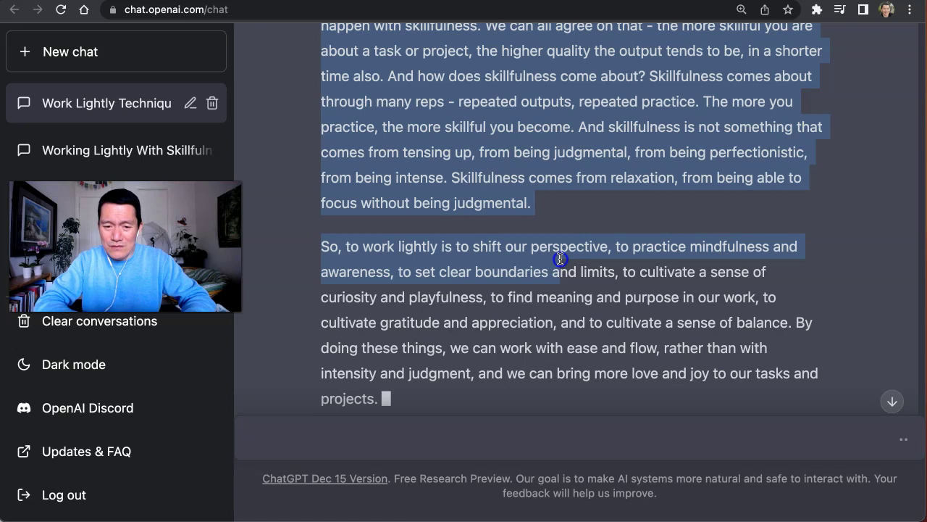
{"action": "left_click_drag", "start_coordinate": [560, 258], "coordinate": [507, 346]}
Step: Switch to WordCounter, replace the expanded essay with the copied blog post, and check the post's word count
{"action": "key", "text": "super+Tab"}
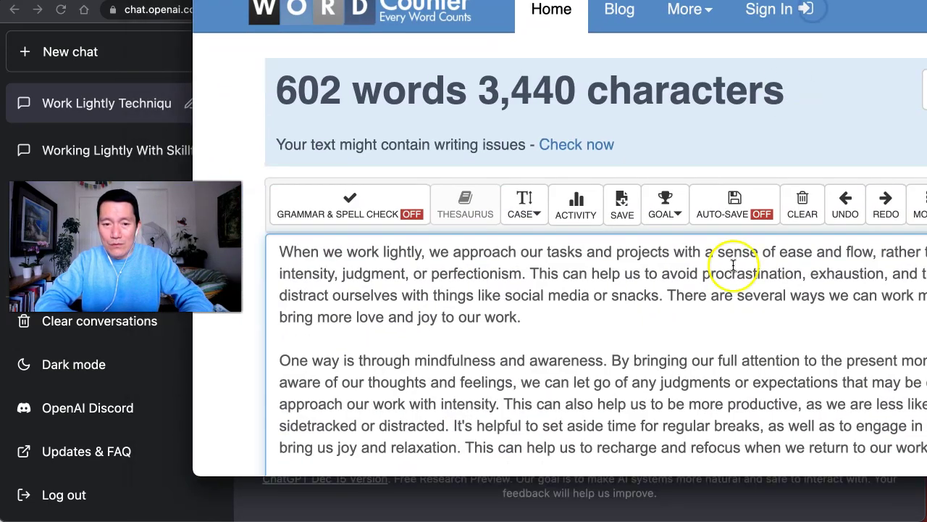
{"action": "key", "text": "super+a"}
{"action": "key", "text": "BackSpace"}
{"action": "key", "text": "super+v"}
{"action": "scroll", "coordinate": [563, 237], "scroll_direction": "up", "scroll_amount": 1}
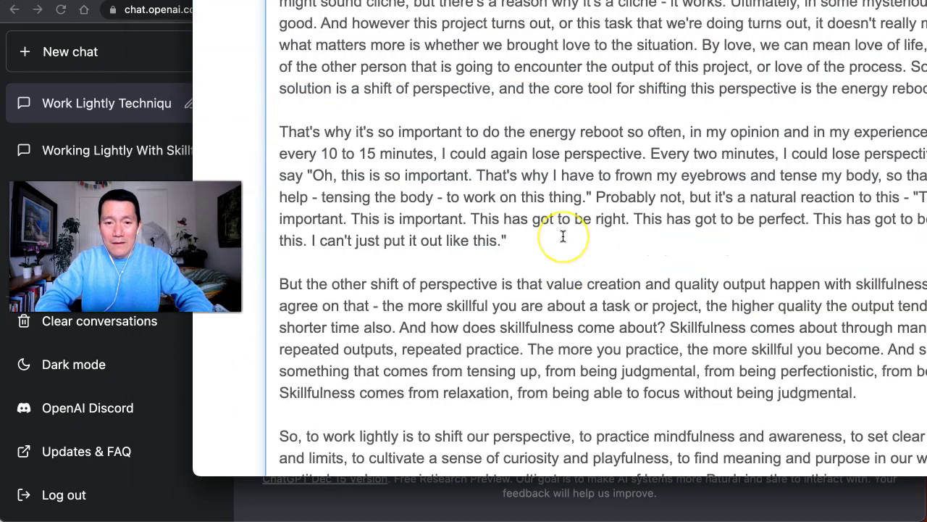
{"action": "scroll", "coordinate": [562, 236], "scroll_direction": "up", "scroll_amount": 10}
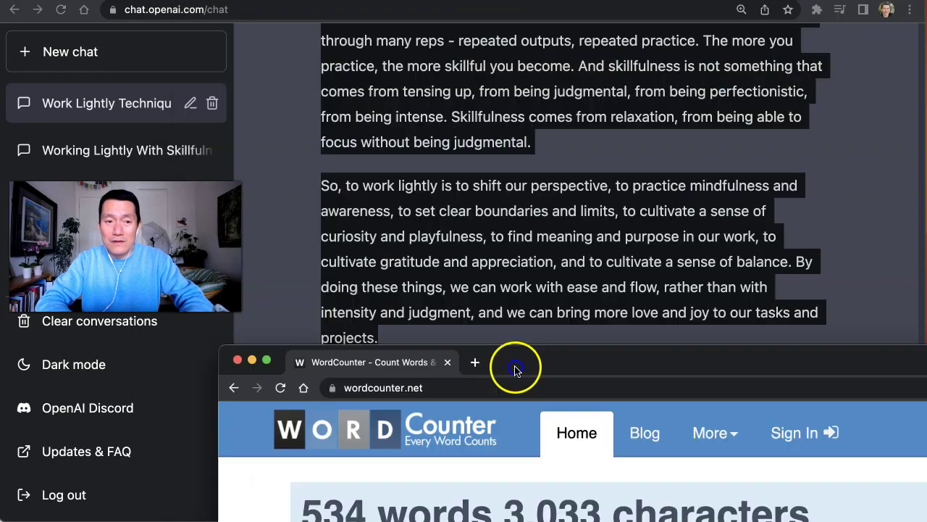